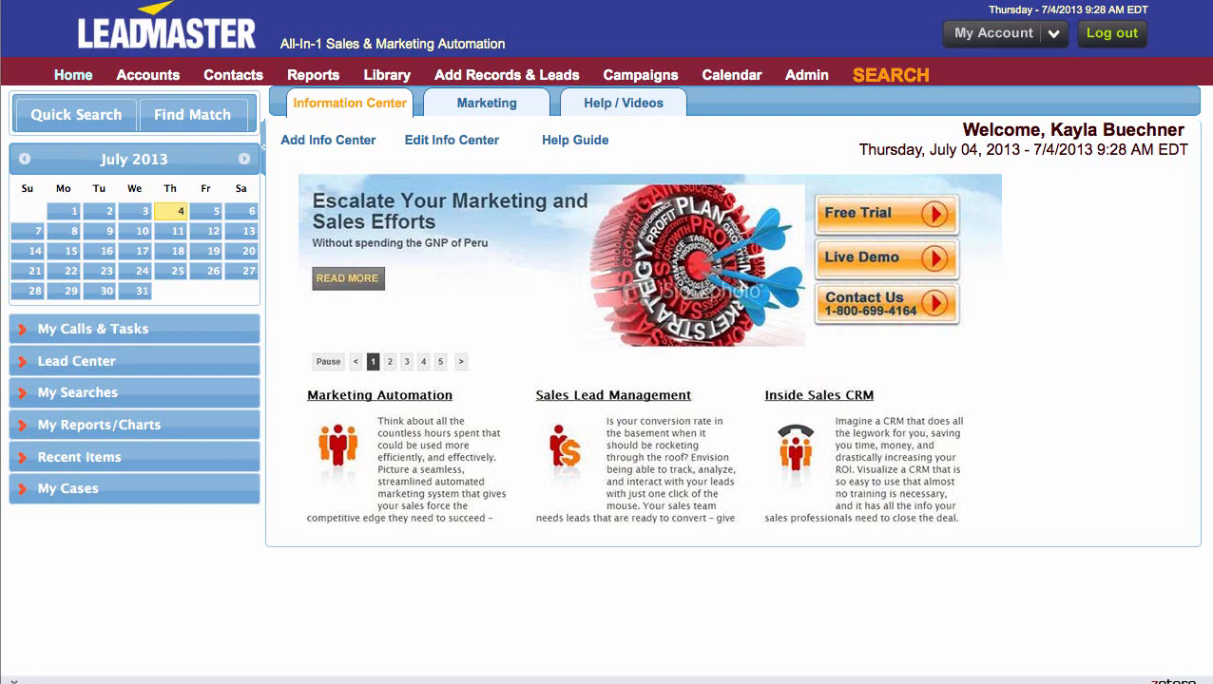
- Create an account manager round robin queue named Atlantic Reps in the automated record assignments administration
{"action": "left_click", "coordinate": [806, 80]}
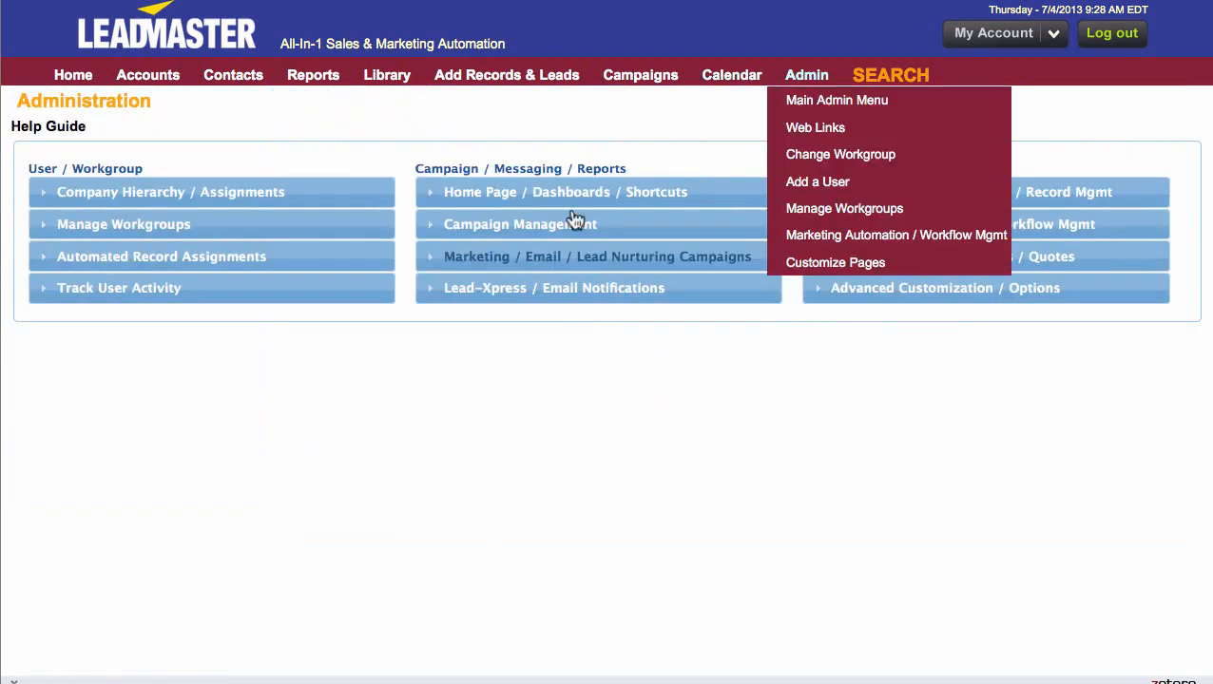
{"action": "left_click", "coordinate": [104, 265]}
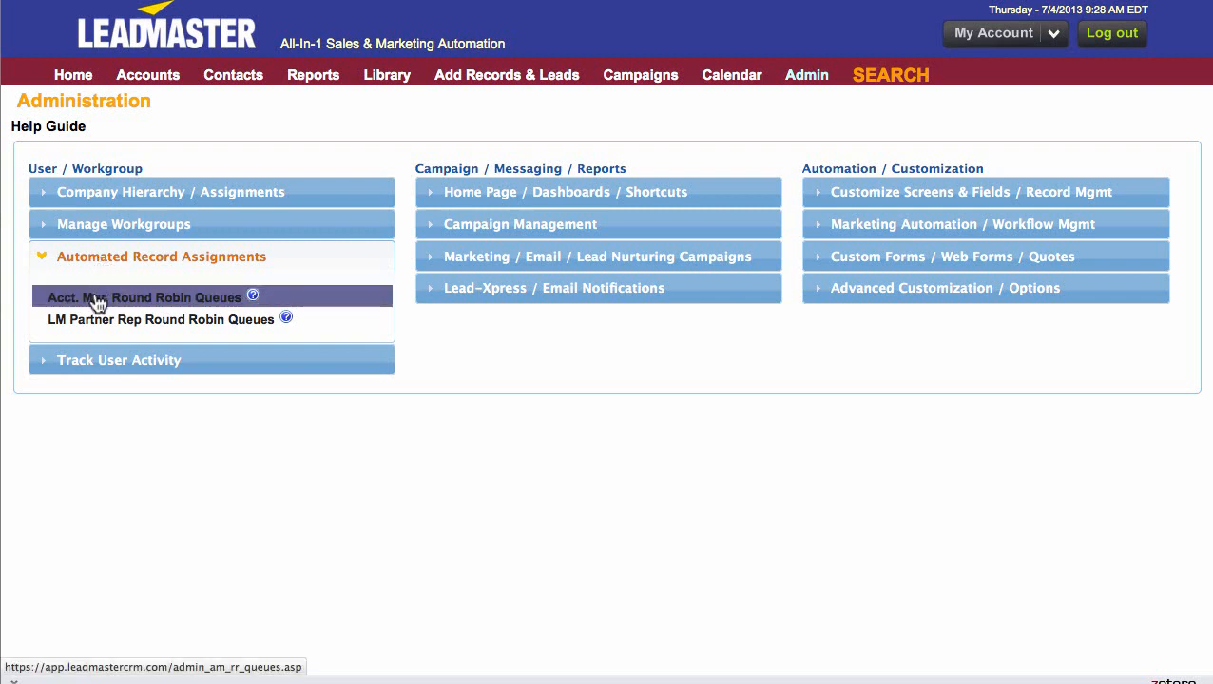
{"action": "left_click", "coordinate": [96, 299]}
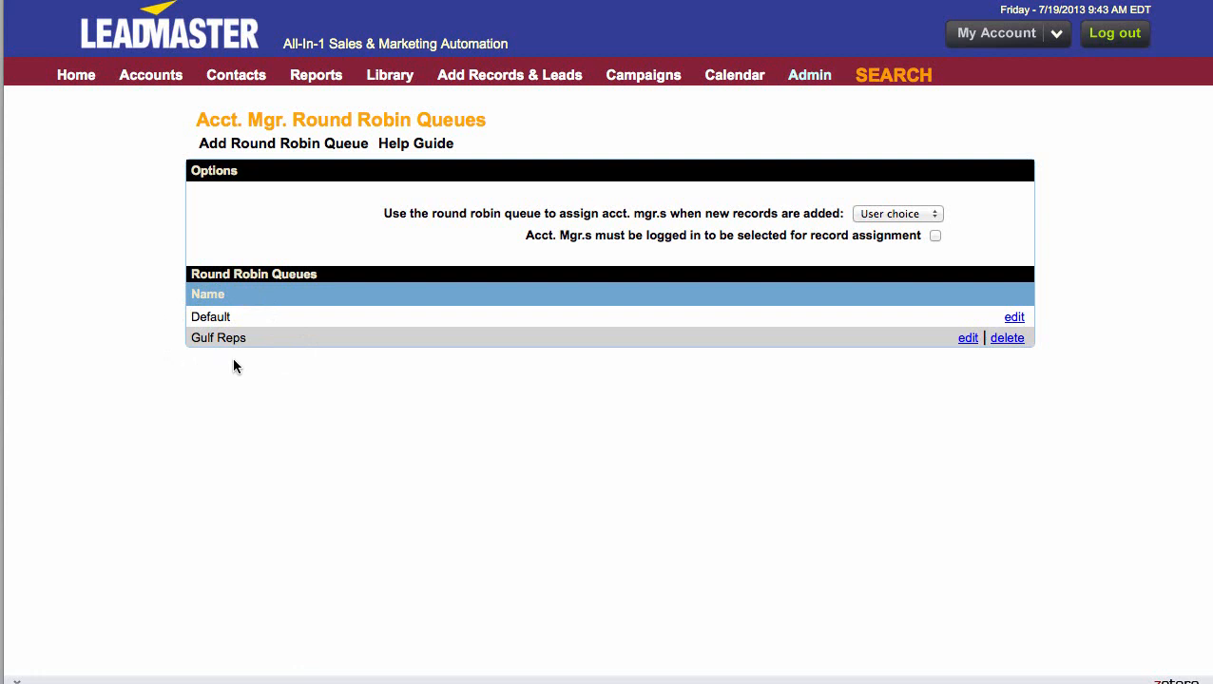
{"action": "left_click", "coordinate": [294, 150]}
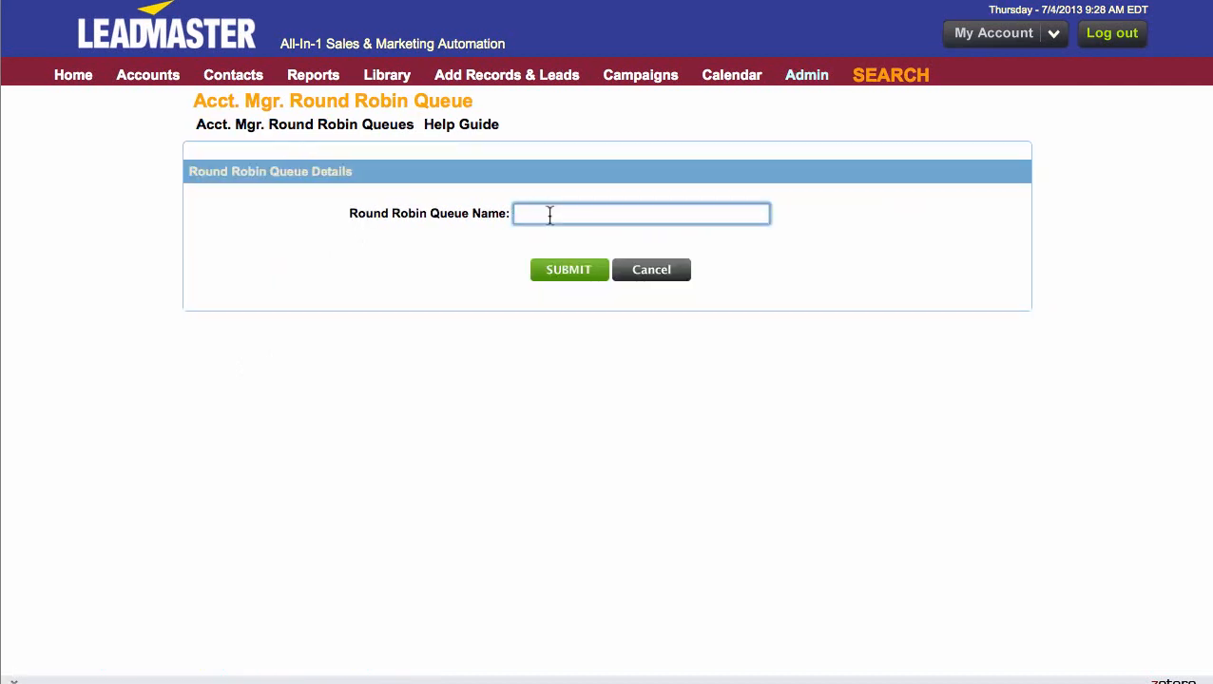
{"action": "type", "text": "Atl"}
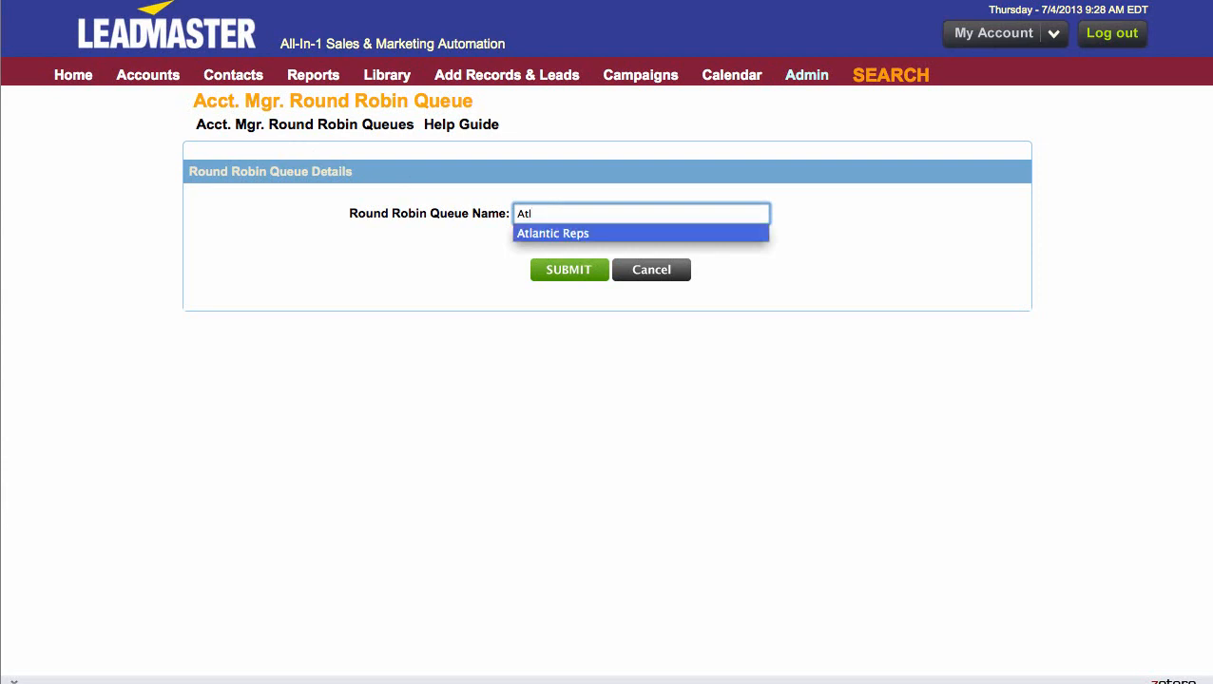
{"action": "left_click", "coordinate": [574, 233]}
{"action": "left_click", "coordinate": [582, 272]}
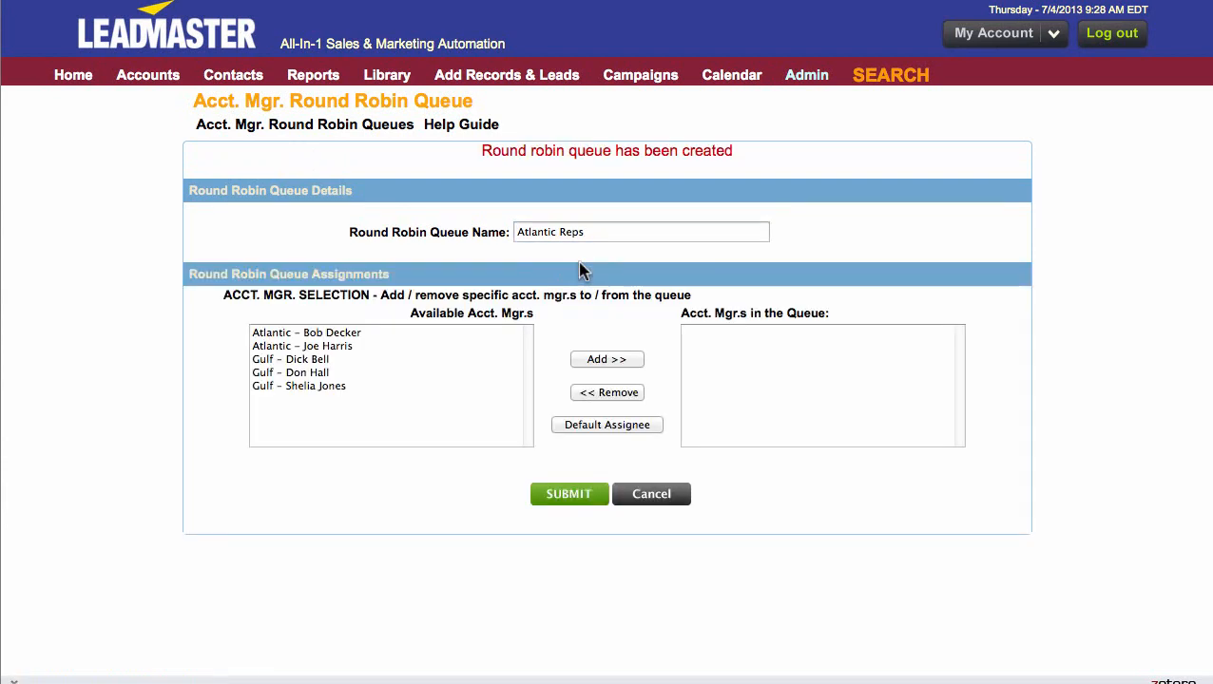
- Add the two Atlantic account managers to the Atlantic Reps queue, the second one listed first
{"action": "left_click", "coordinate": [318, 348]}
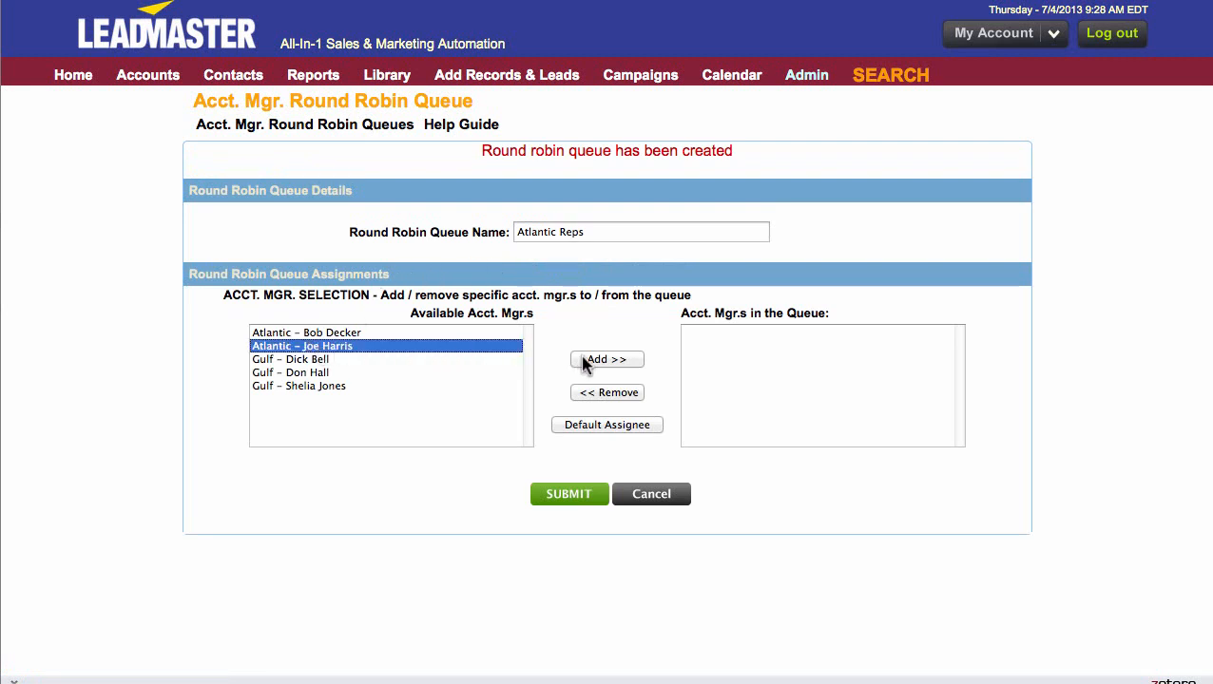
{"action": "left_click", "coordinate": [584, 361]}
{"action": "left_click", "coordinate": [307, 333]}
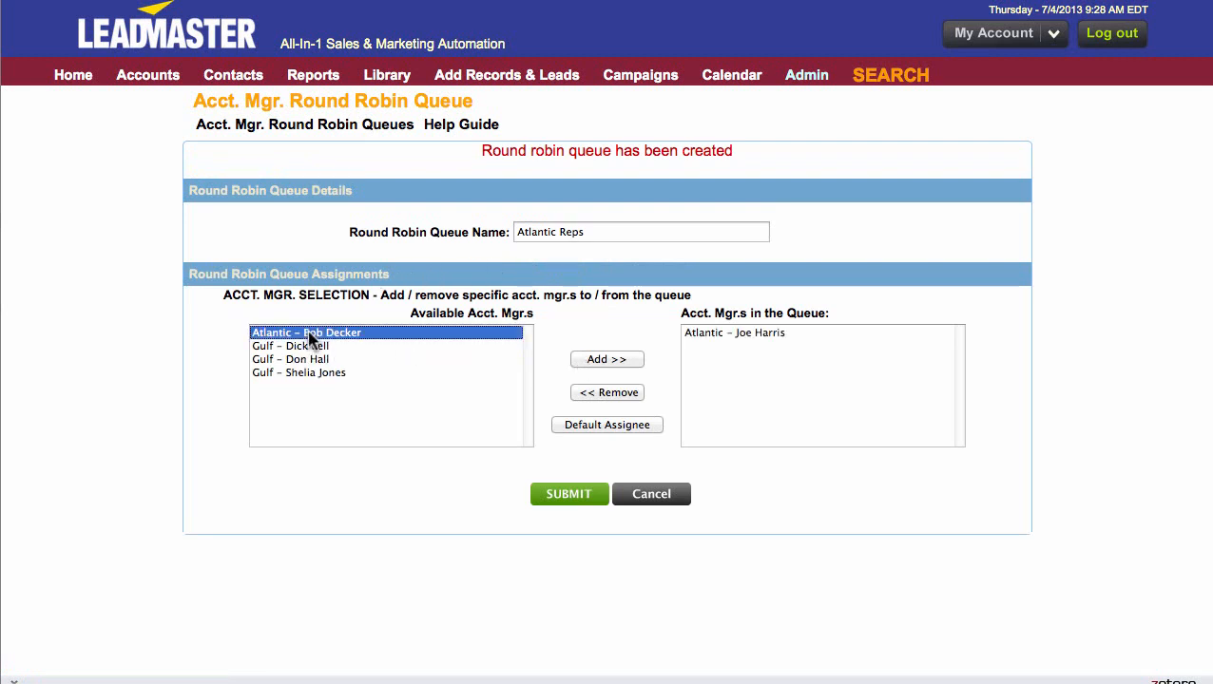
{"action": "left_click", "coordinate": [584, 361]}
- Add the first available Gulf account manager to the queue and remove that manager again
{"action": "left_click", "coordinate": [317, 333]}
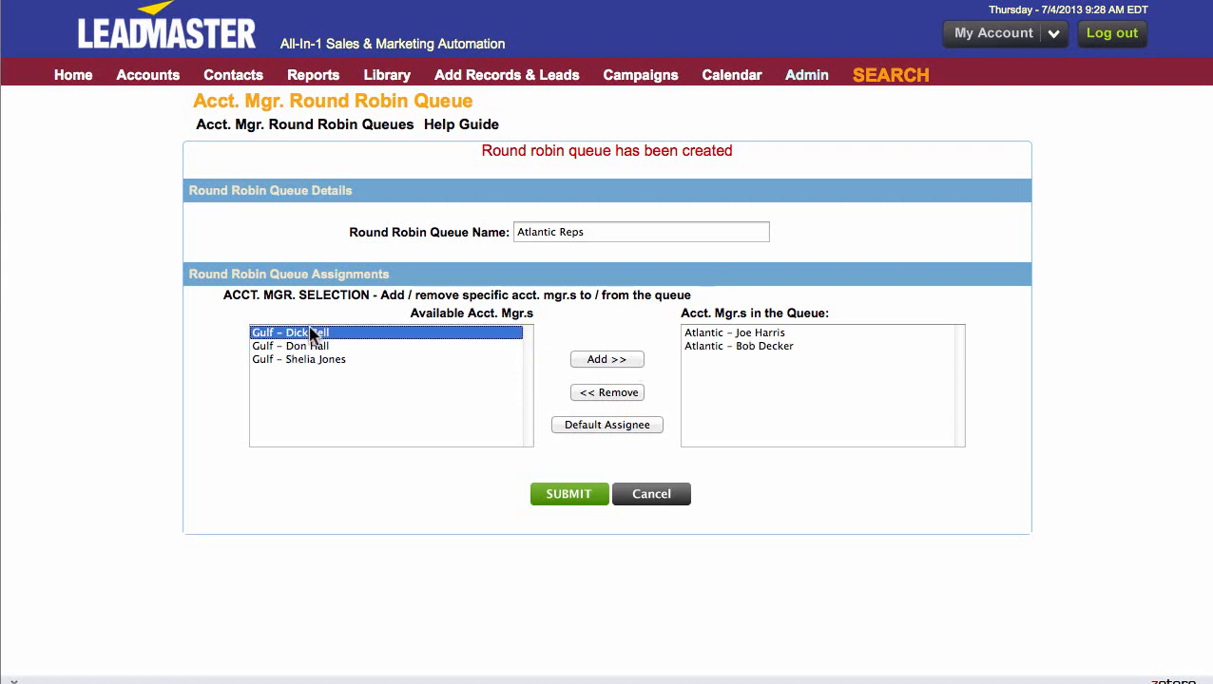
{"action": "left_click", "coordinate": [585, 359]}
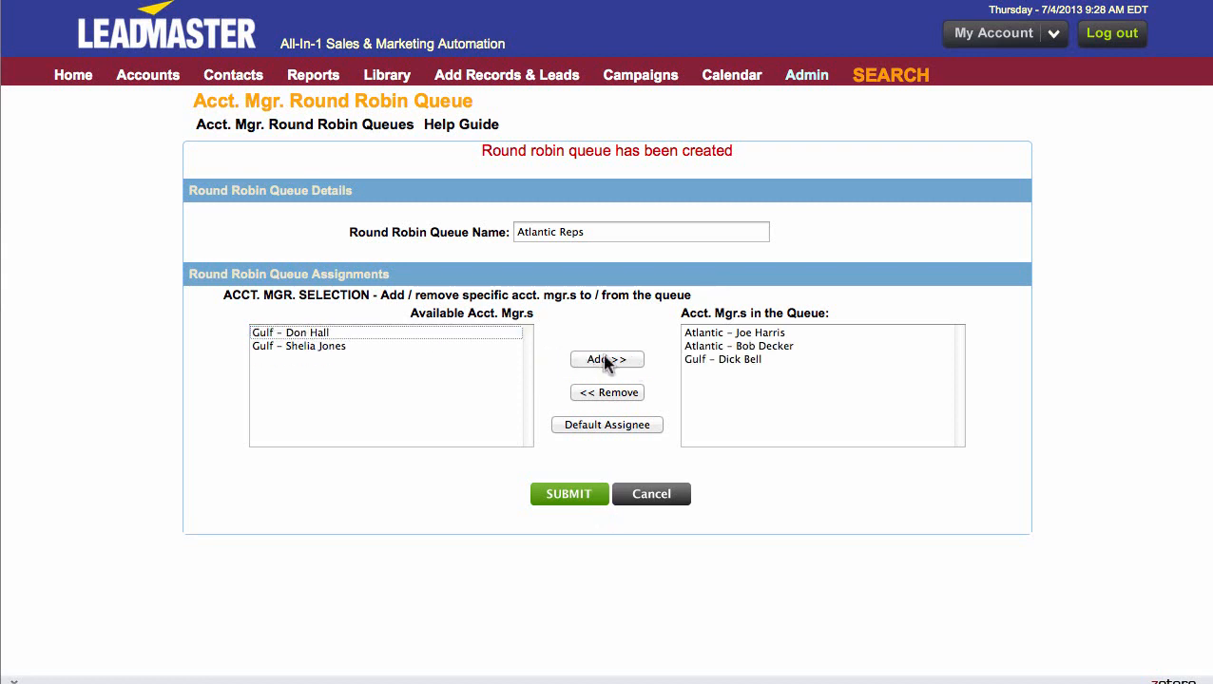
{"action": "left_click", "coordinate": [713, 362]}
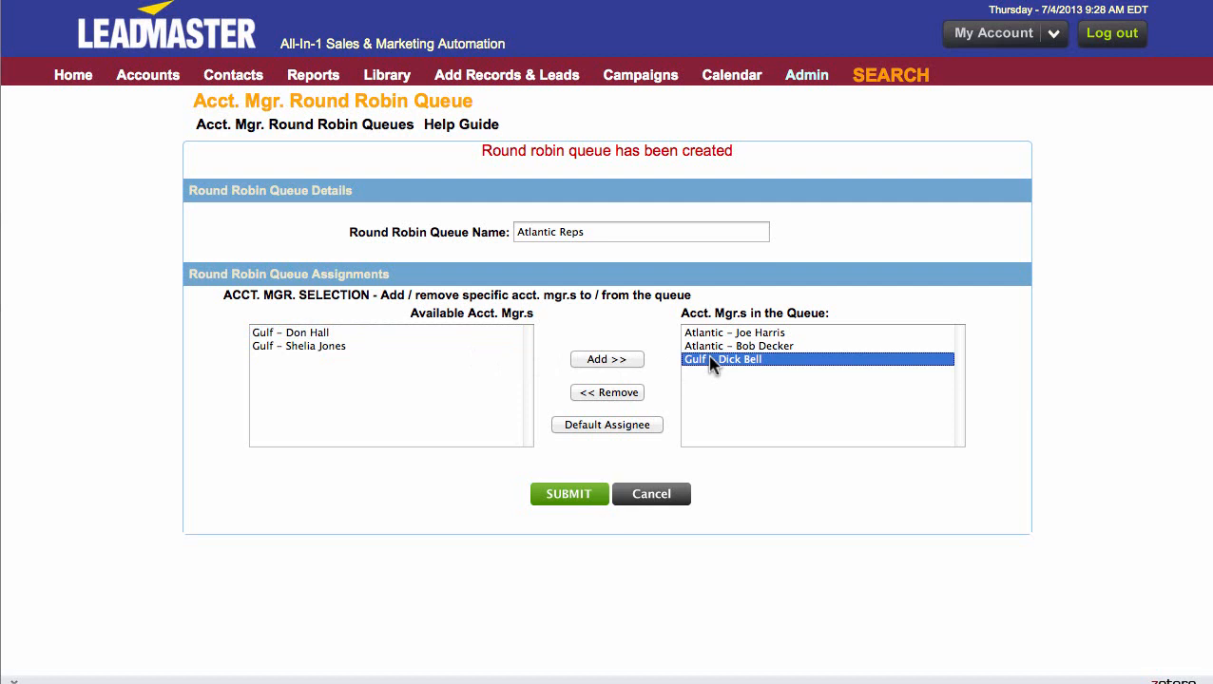
{"action": "left_click", "coordinate": [603, 394]}
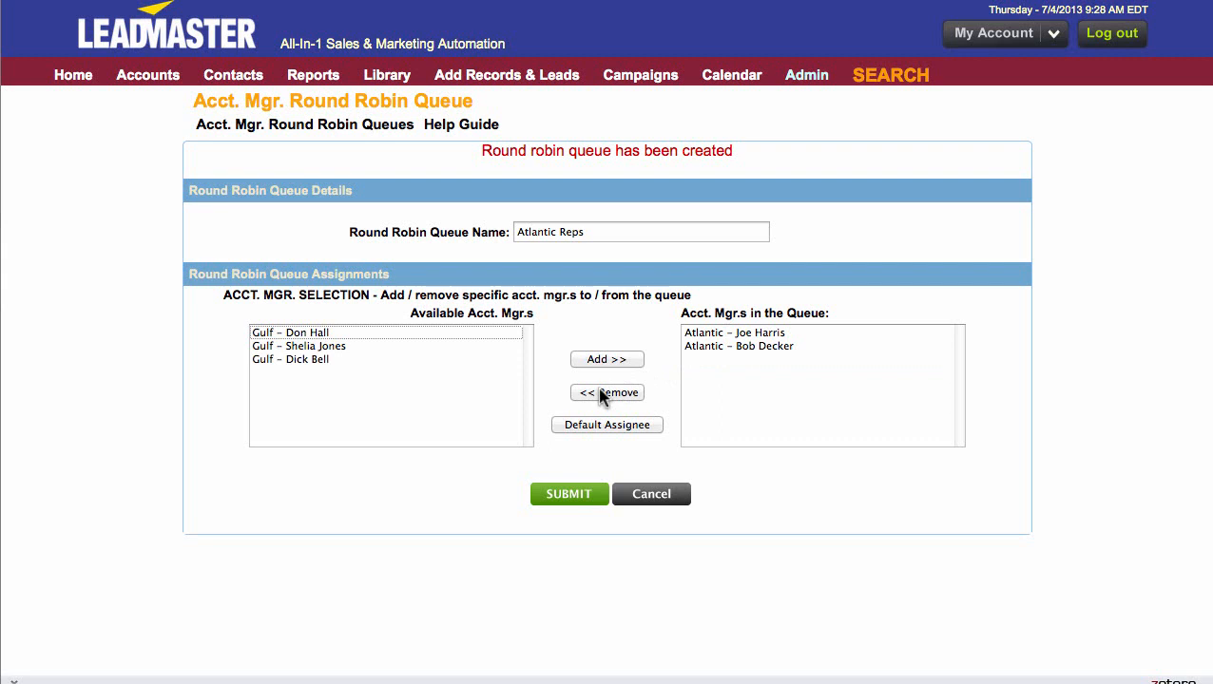
- Make the second account manager in the queue the default assignee and submit the queue assignments
{"action": "left_click", "coordinate": [702, 349]}
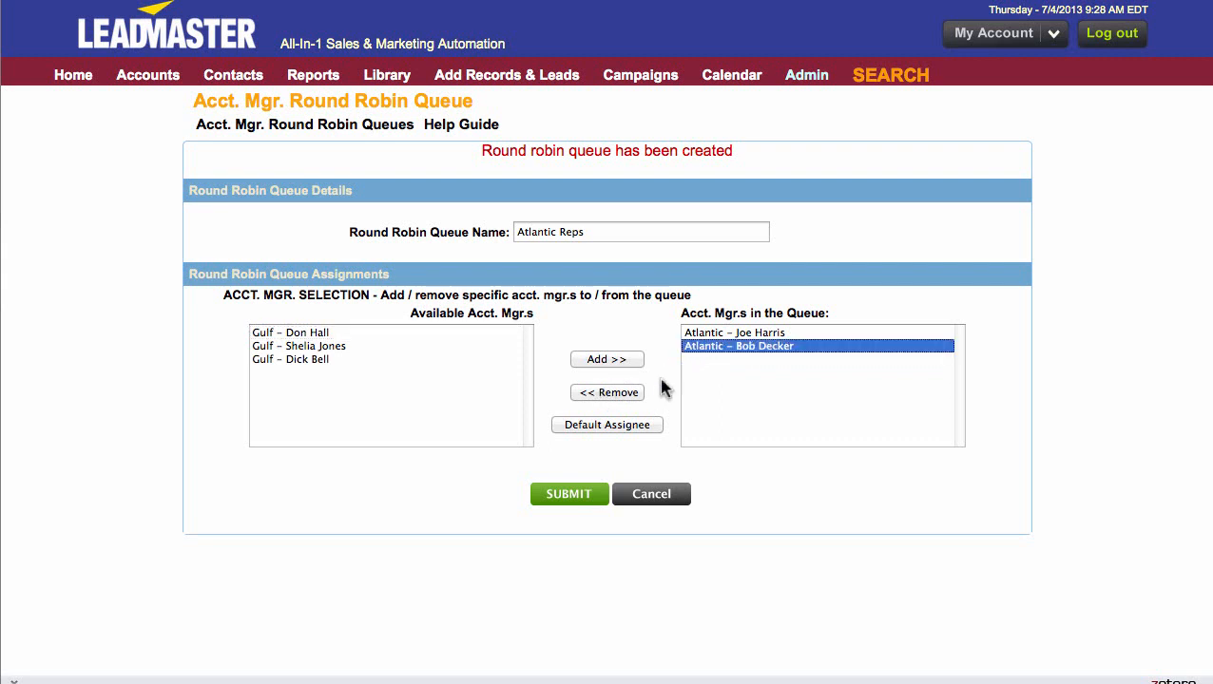
{"action": "left_click", "coordinate": [631, 428]}
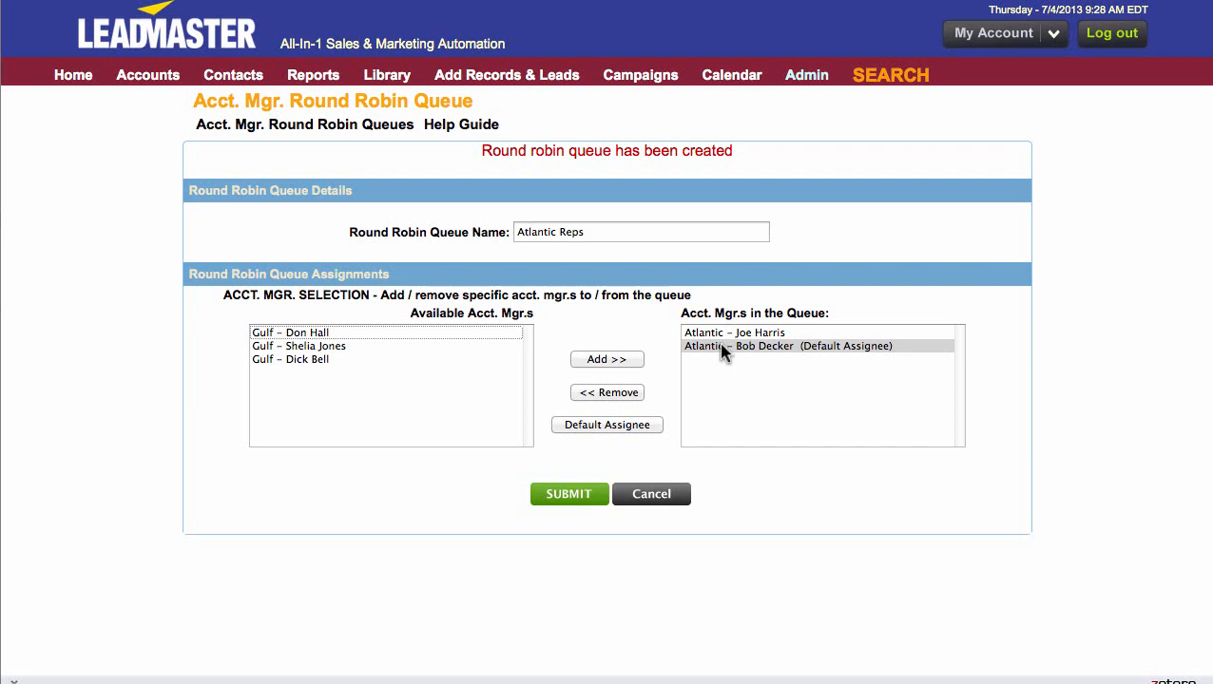
{"action": "left_click", "coordinate": [575, 504]}
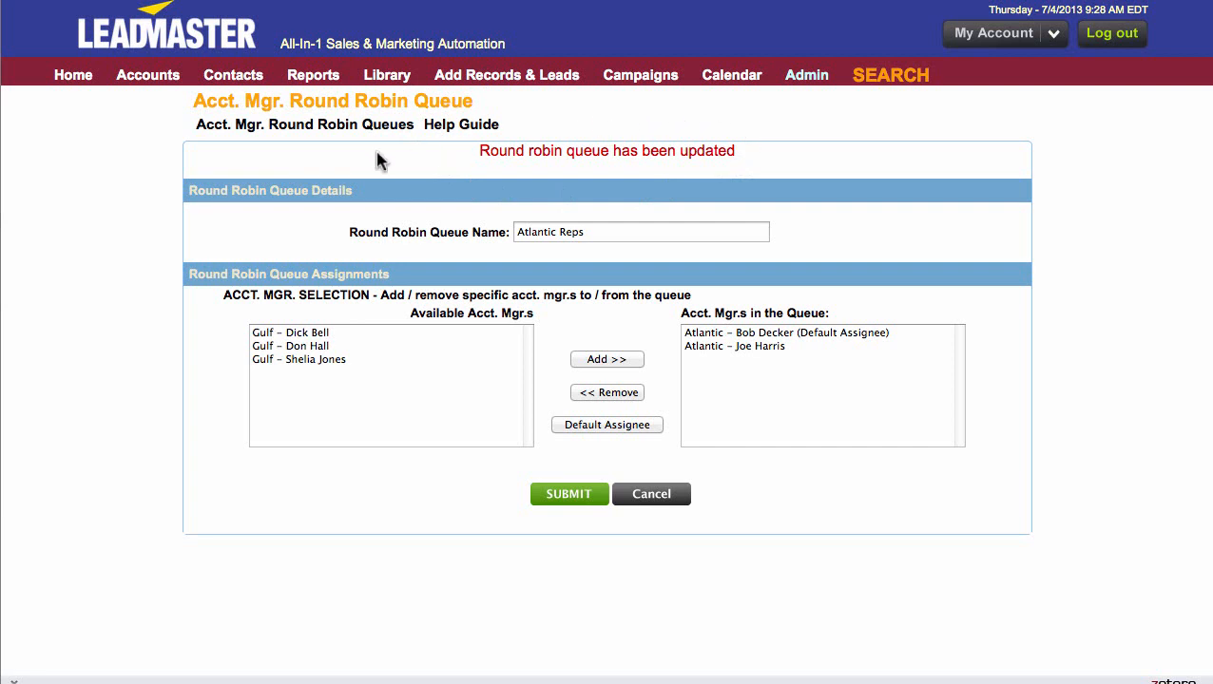
- Return to the account manager queue list and choose User choice for using round robin when new records are added
{"action": "left_click", "coordinate": [282, 126]}
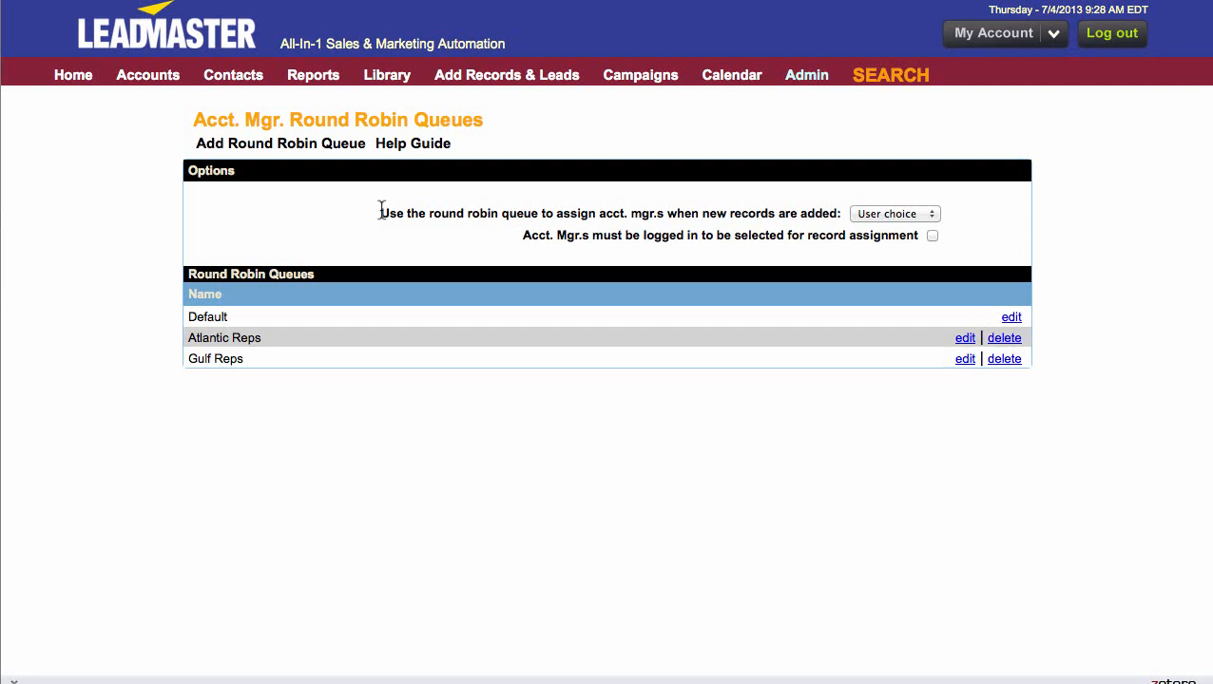
{"action": "left_click", "coordinate": [933, 218]}
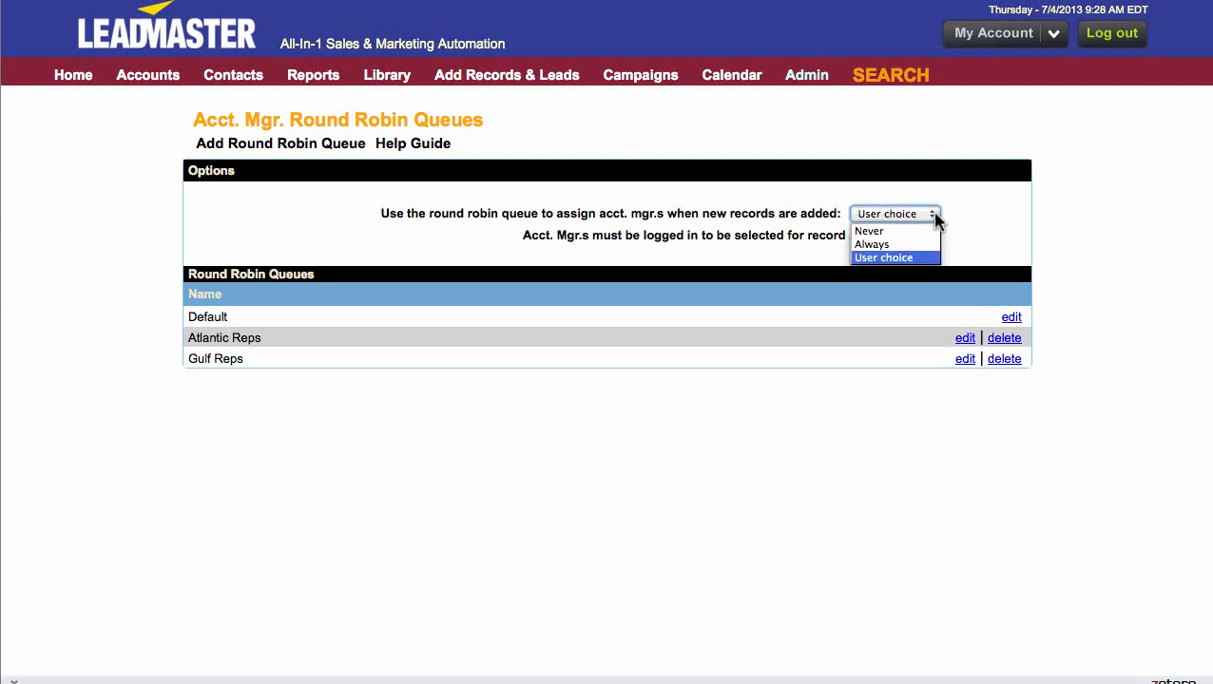
{"action": "left_click", "coordinate": [910, 259]}
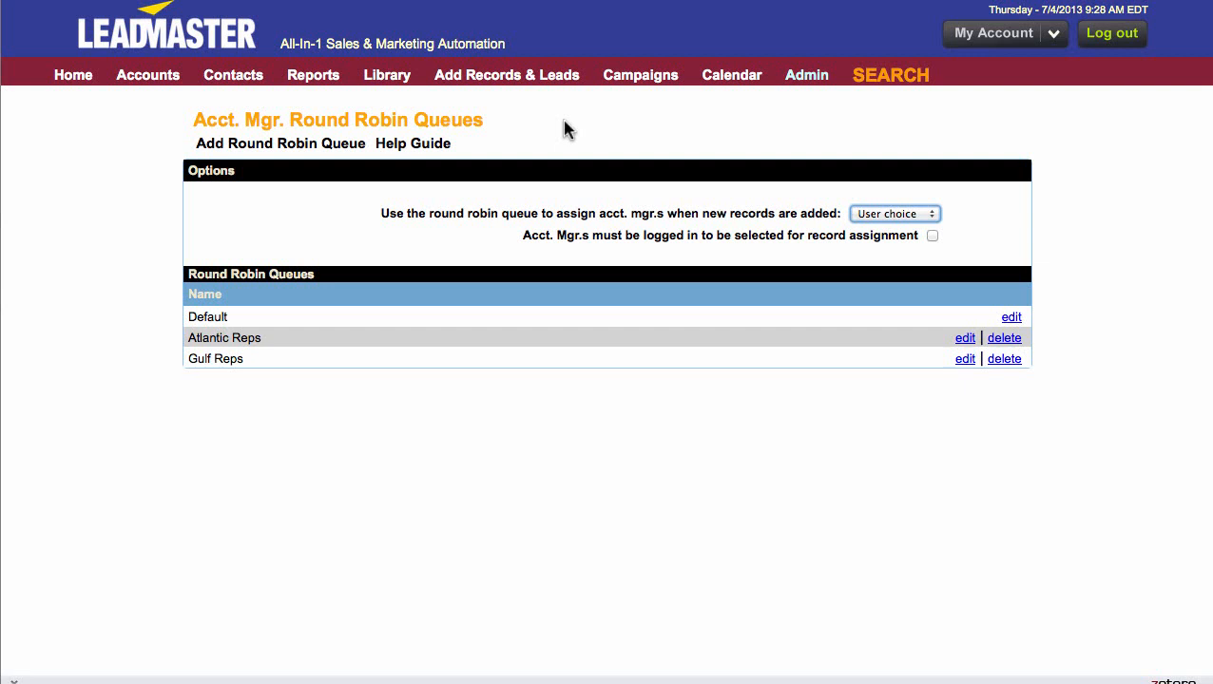
- Start a record import into the AB - Video Training New Interface workgroup and upload Workbook4.txt from Documents
{"action": "mouse_move", "coordinate": [496, 85]}
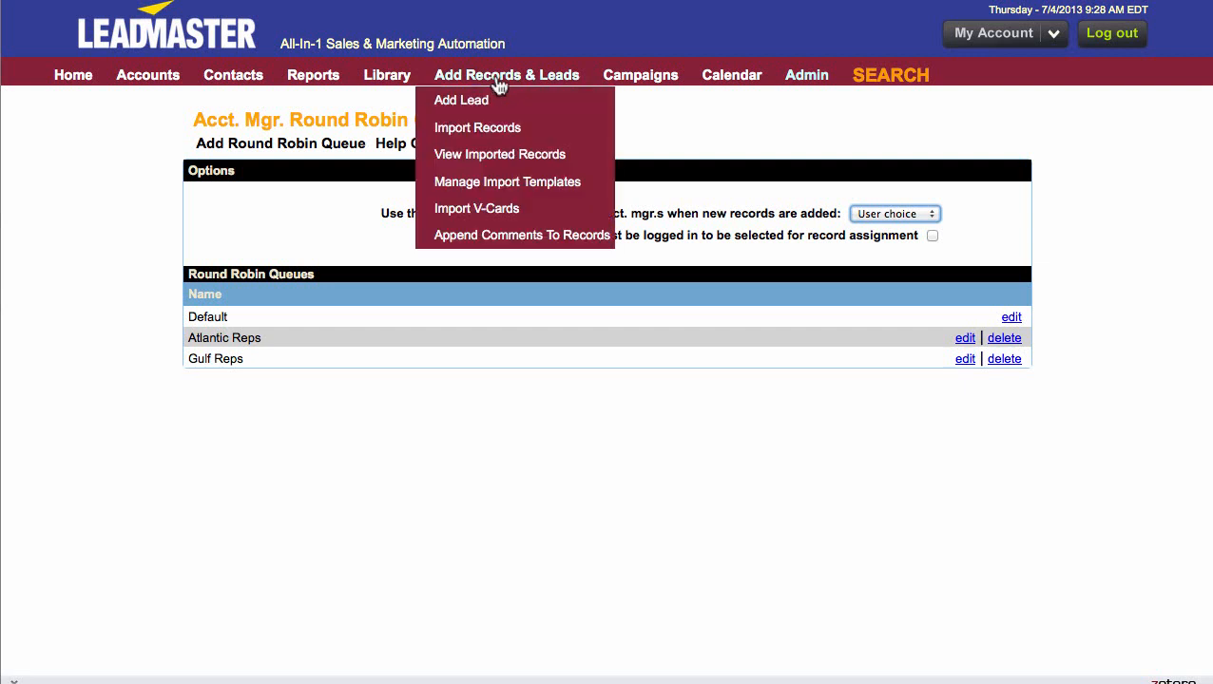
{"action": "left_click", "coordinate": [500, 131]}
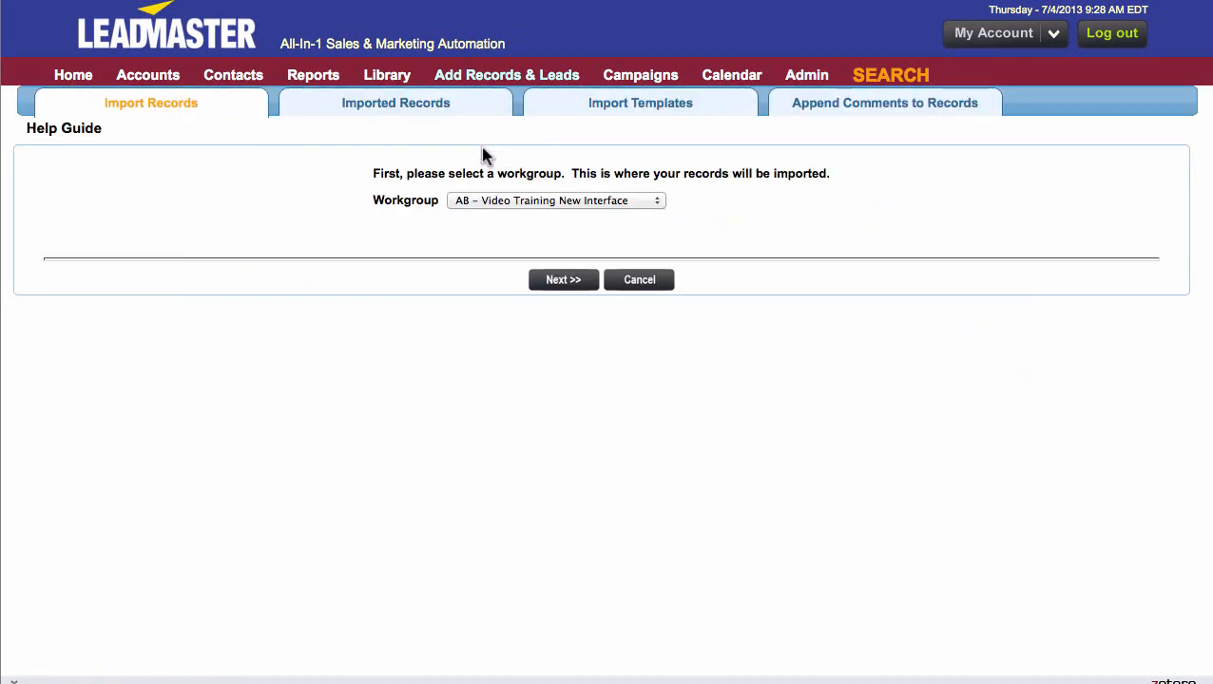
{"action": "left_click", "coordinate": [565, 279]}
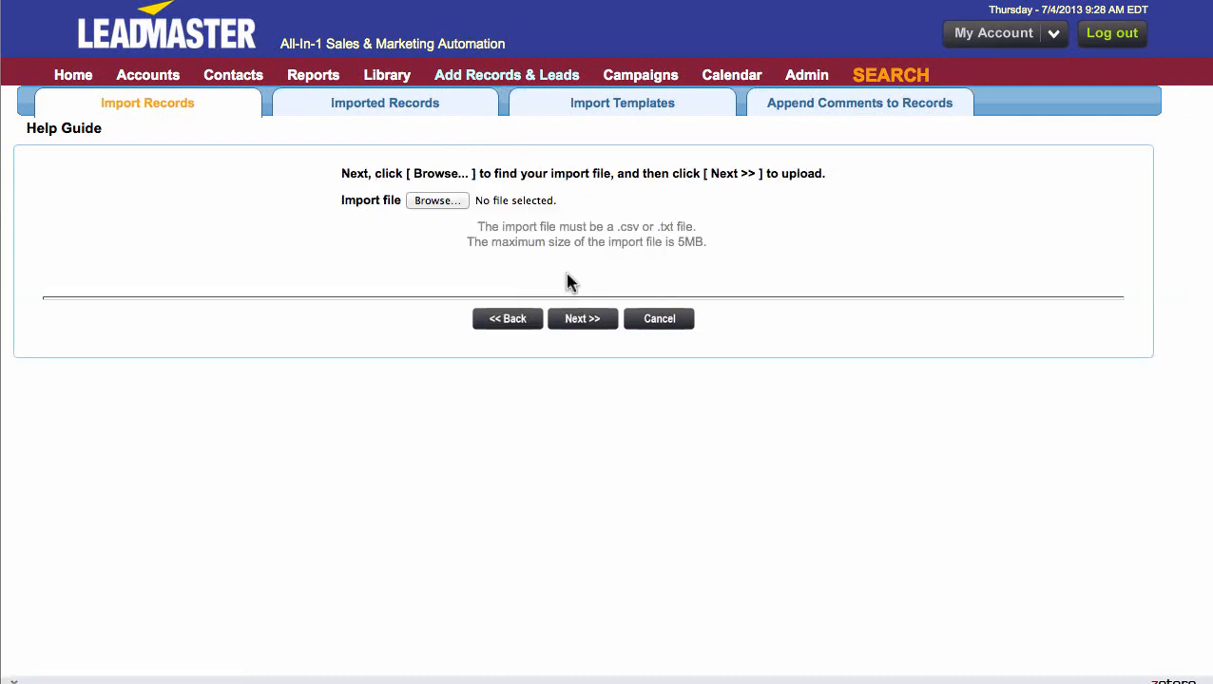
{"action": "left_click", "coordinate": [438, 200]}
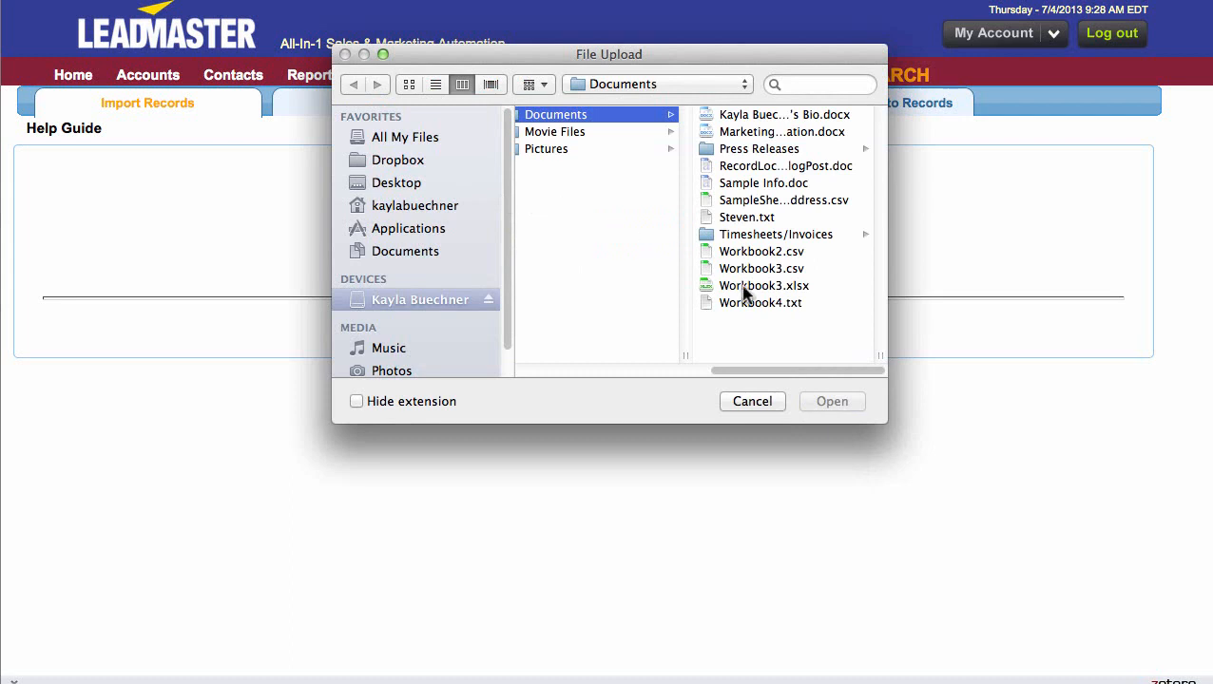
{"action": "left_click", "coordinate": [770, 303]}
{"action": "left_click", "coordinate": [834, 401]}
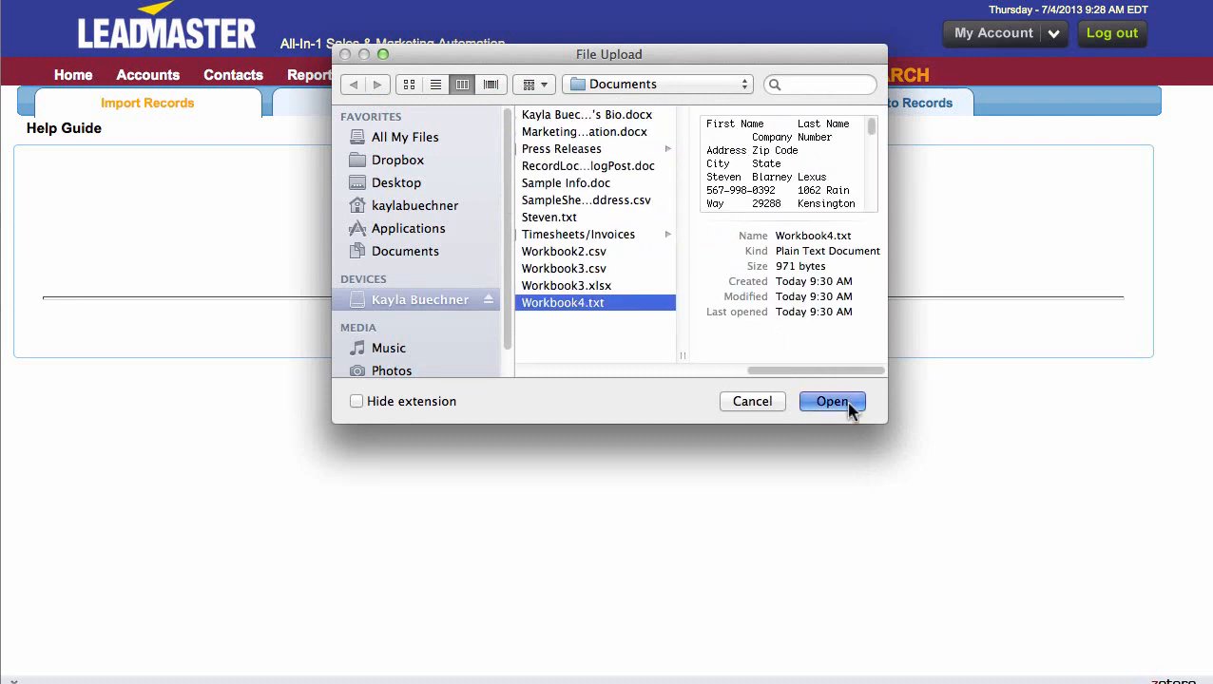
{"action": "left_click", "coordinate": [583, 321]}
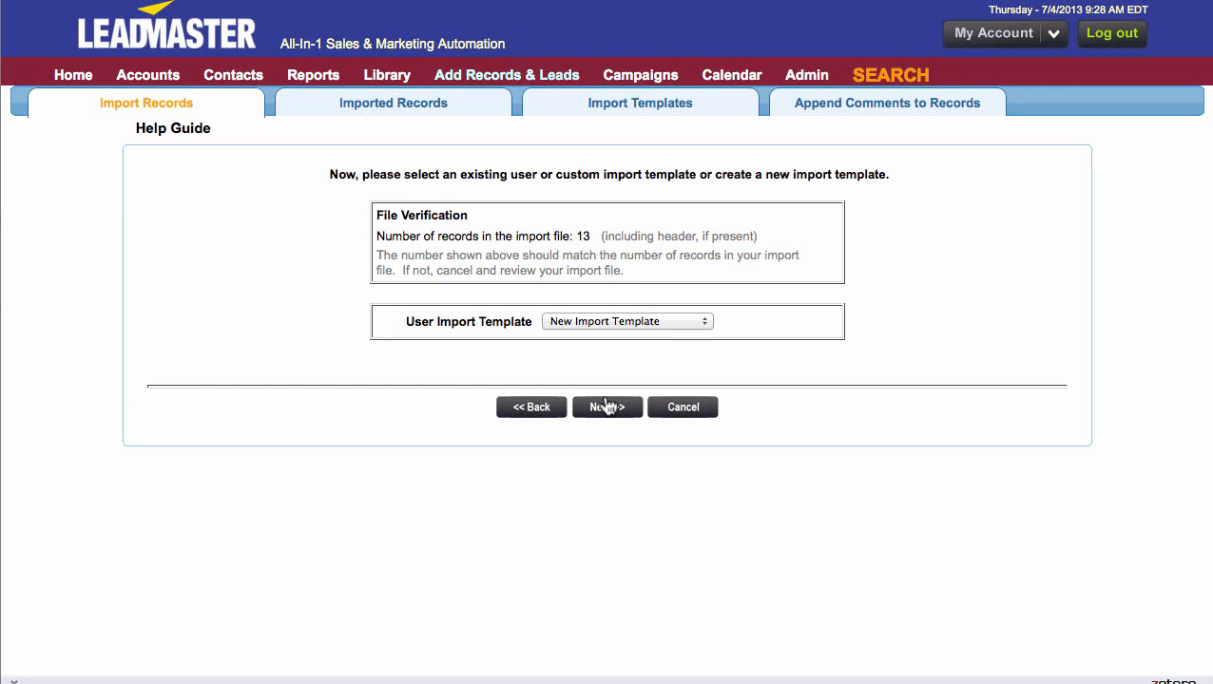
- Continue with a new import template, associate the records with ABC Sample Campaign, and keep Tab as the text file delimiter
{"action": "left_click", "coordinate": [608, 408]}
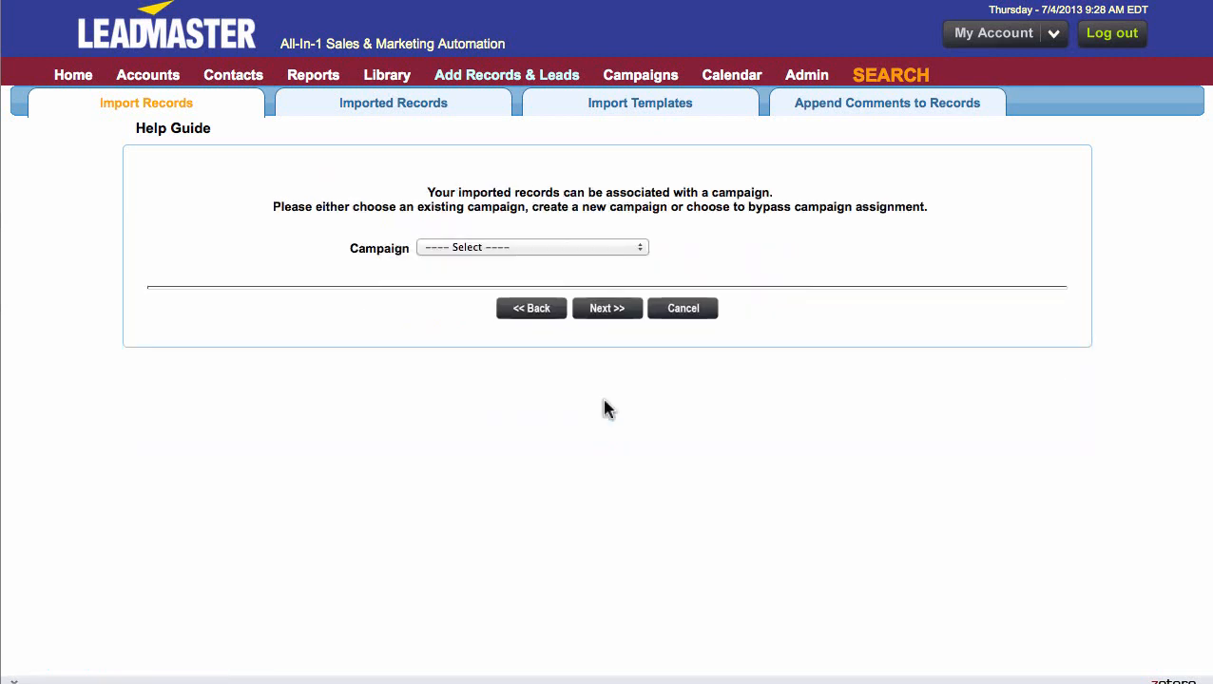
{"action": "left_click", "coordinate": [638, 248]}
{"action": "left_click", "coordinate": [619, 332]}
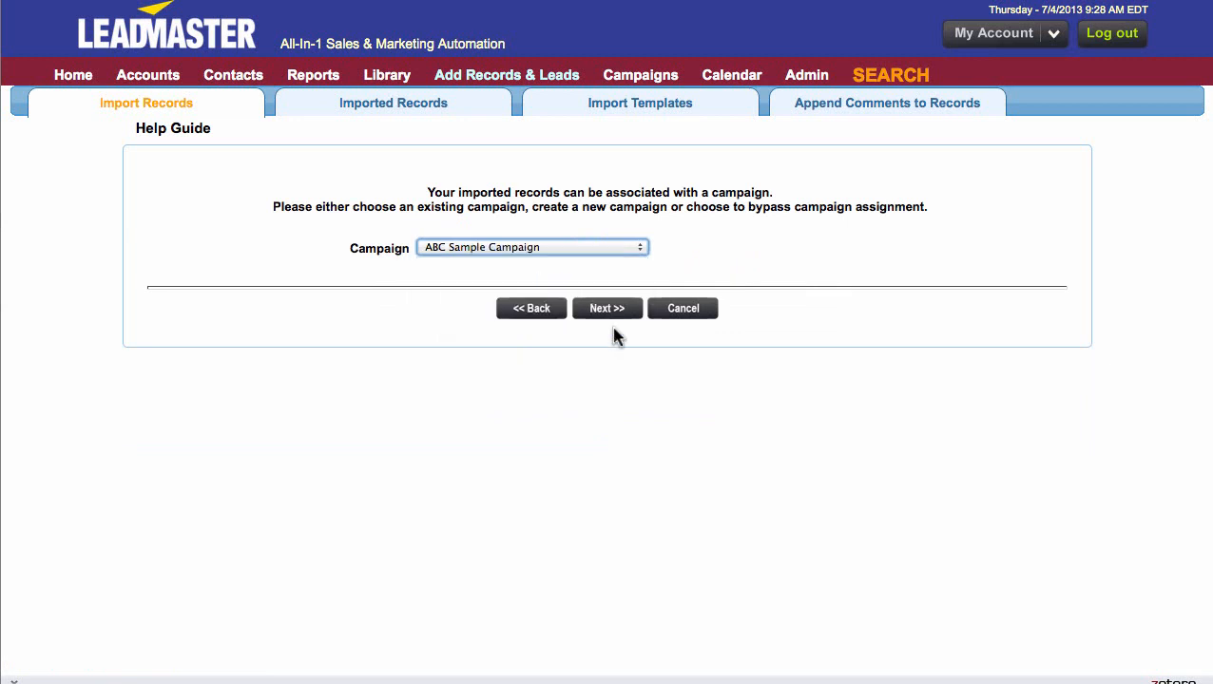
{"action": "left_click", "coordinate": [613, 314]}
{"action": "left_click", "coordinate": [714, 227]}
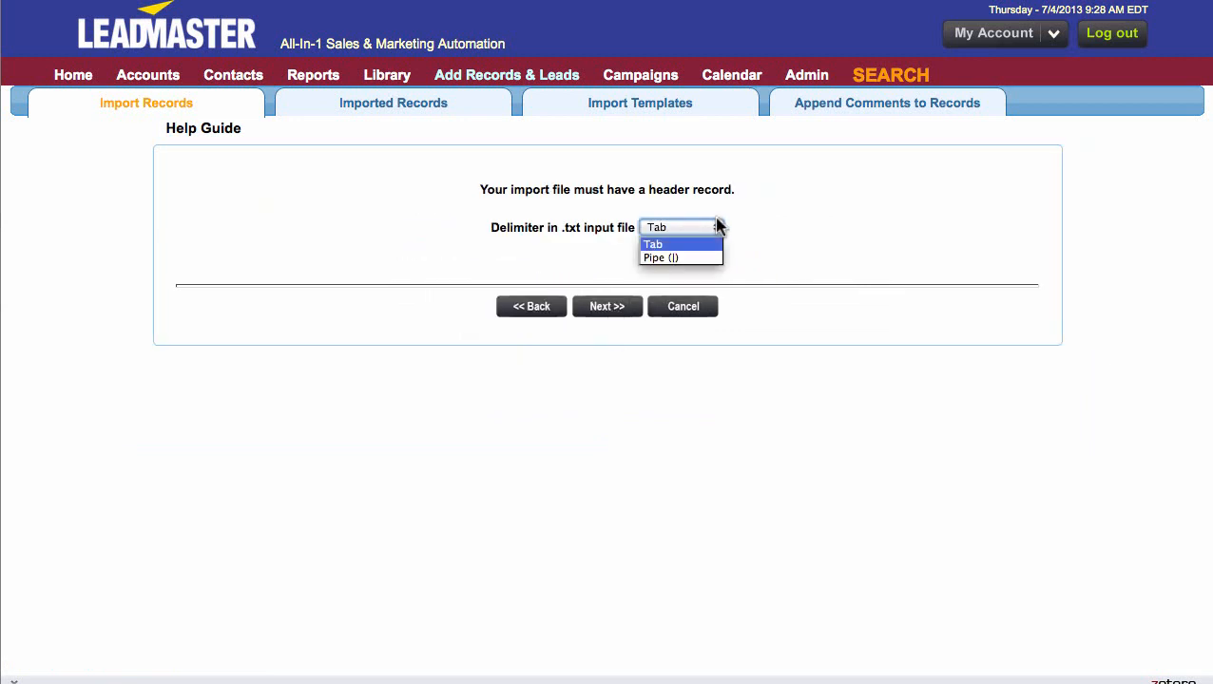
{"action": "left_click", "coordinate": [715, 228]}
{"action": "left_click", "coordinate": [596, 313]}
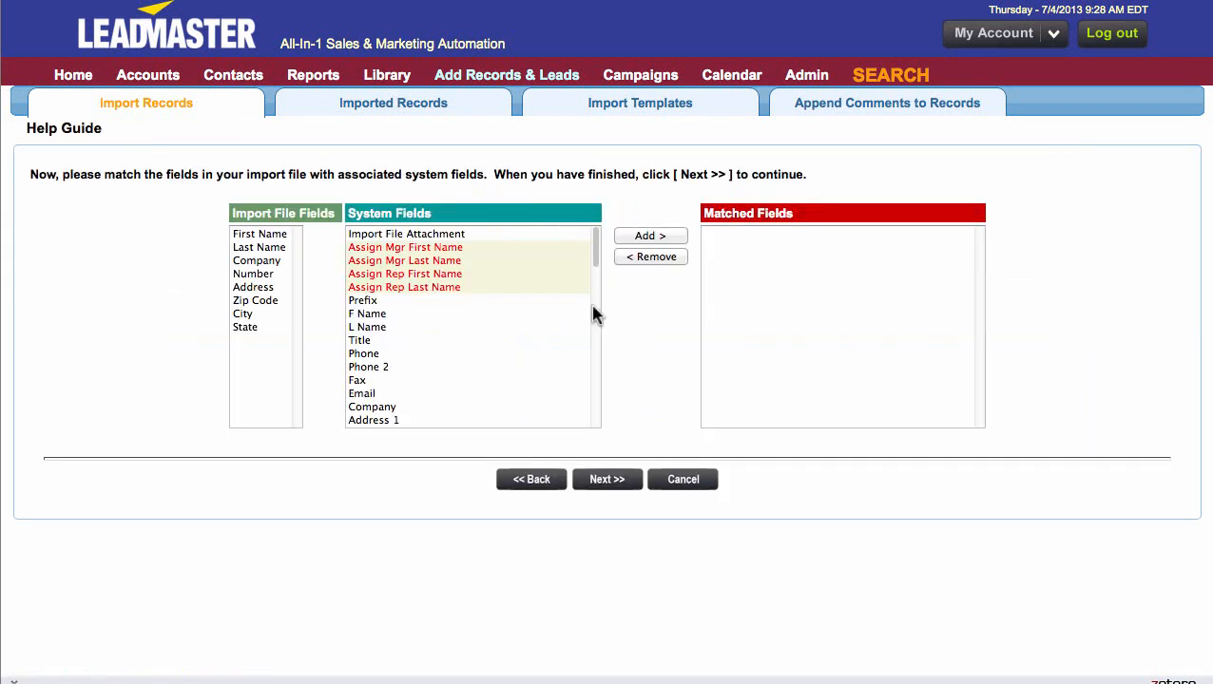
- Match the import file's first name, last name, company, number, address, zip code, city and state with their corresponding system fields
{"action": "left_click", "coordinate": [248, 235]}
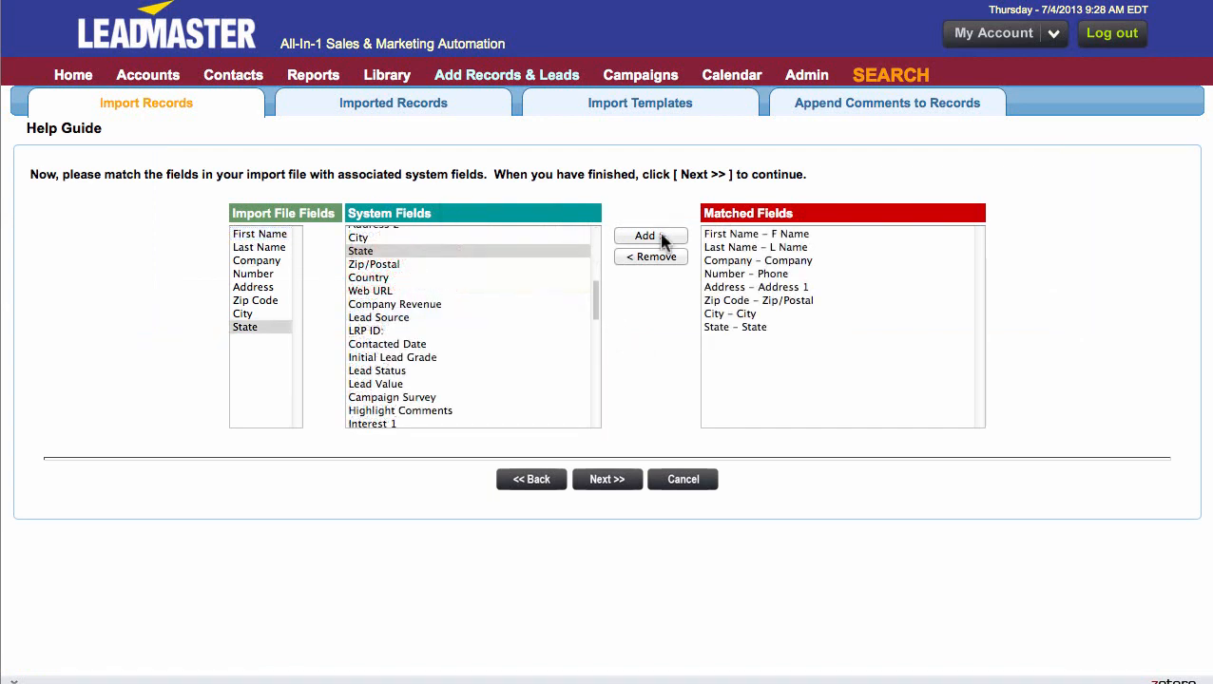
{"action": "left_click", "coordinate": [607, 480]}
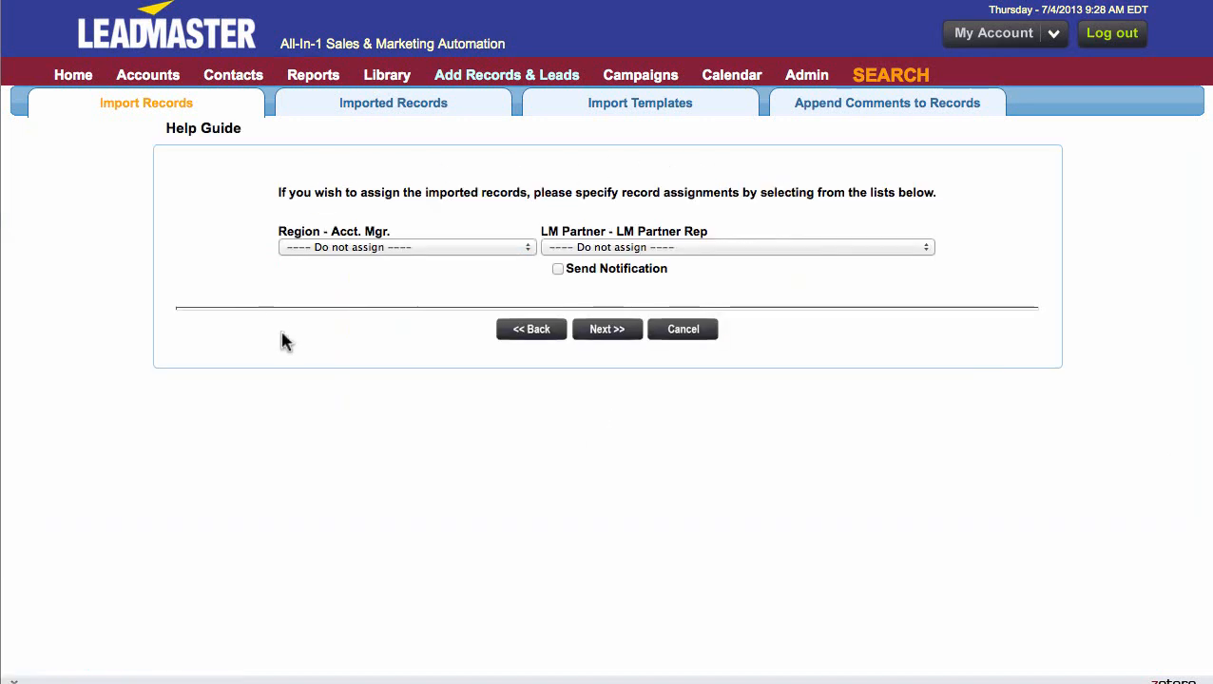
- Assign the imported records to the Atlantic Reps Round Robin Queue, leave the LM Partner Rep as Do not assign, and continue
{"action": "left_click", "coordinate": [529, 250]}
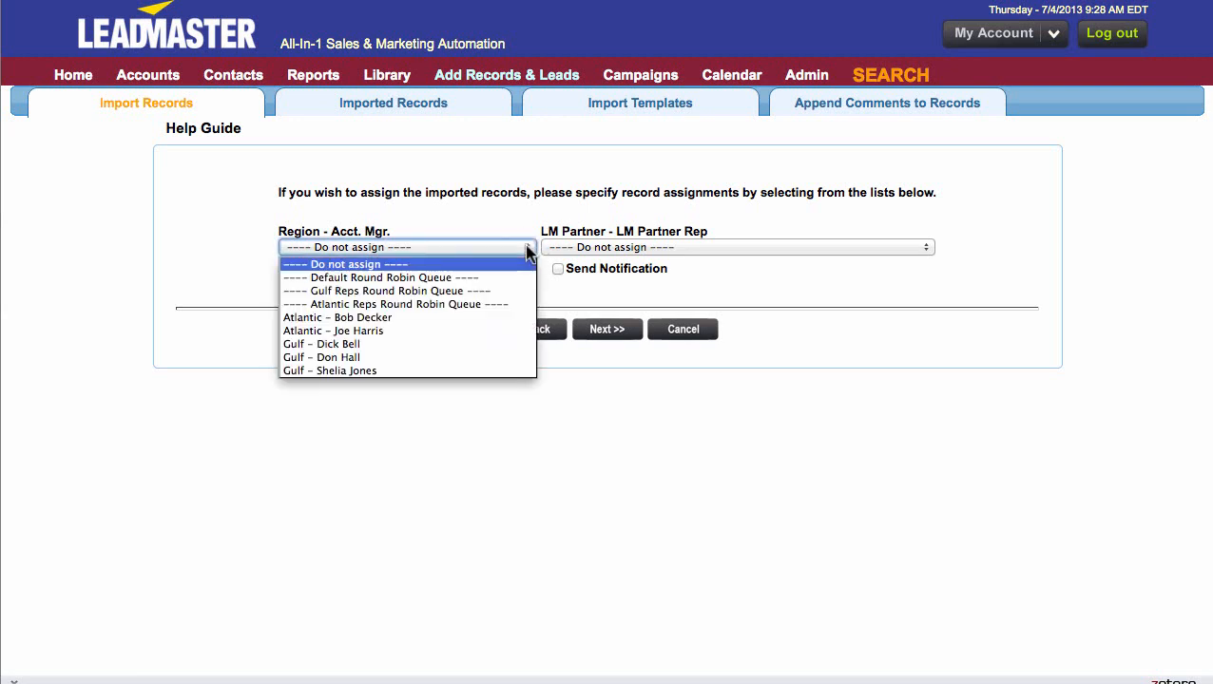
{"action": "left_click", "coordinate": [504, 305]}
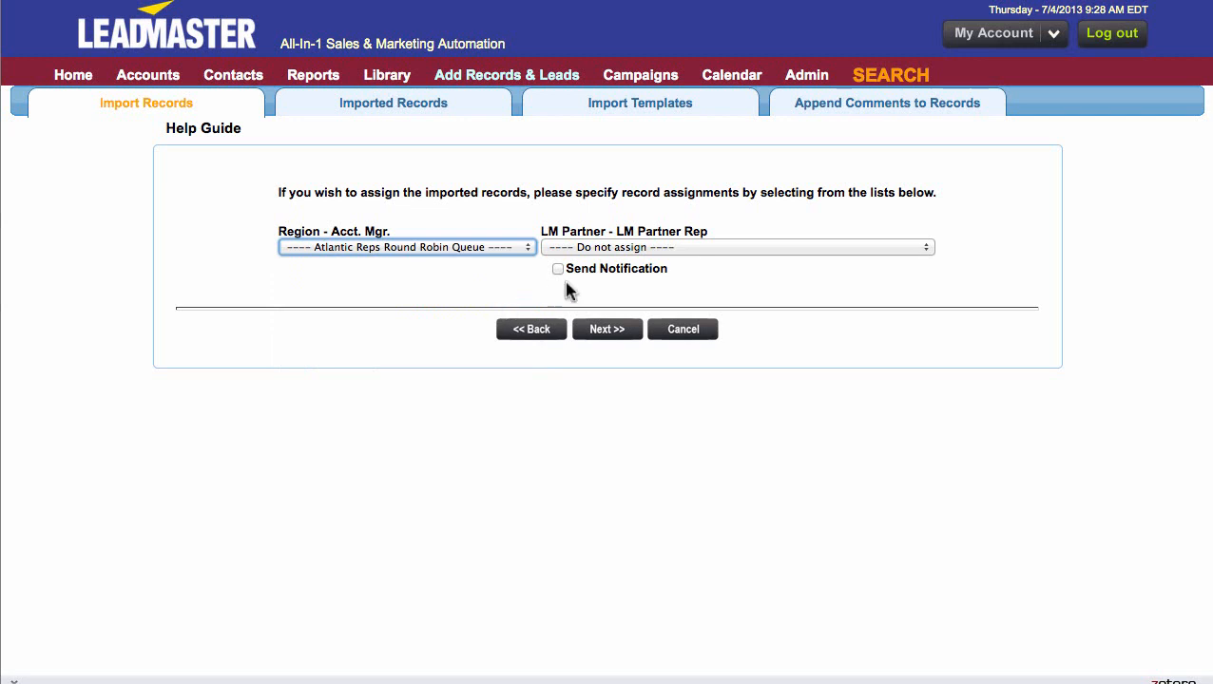
{"action": "left_click", "coordinate": [929, 249]}
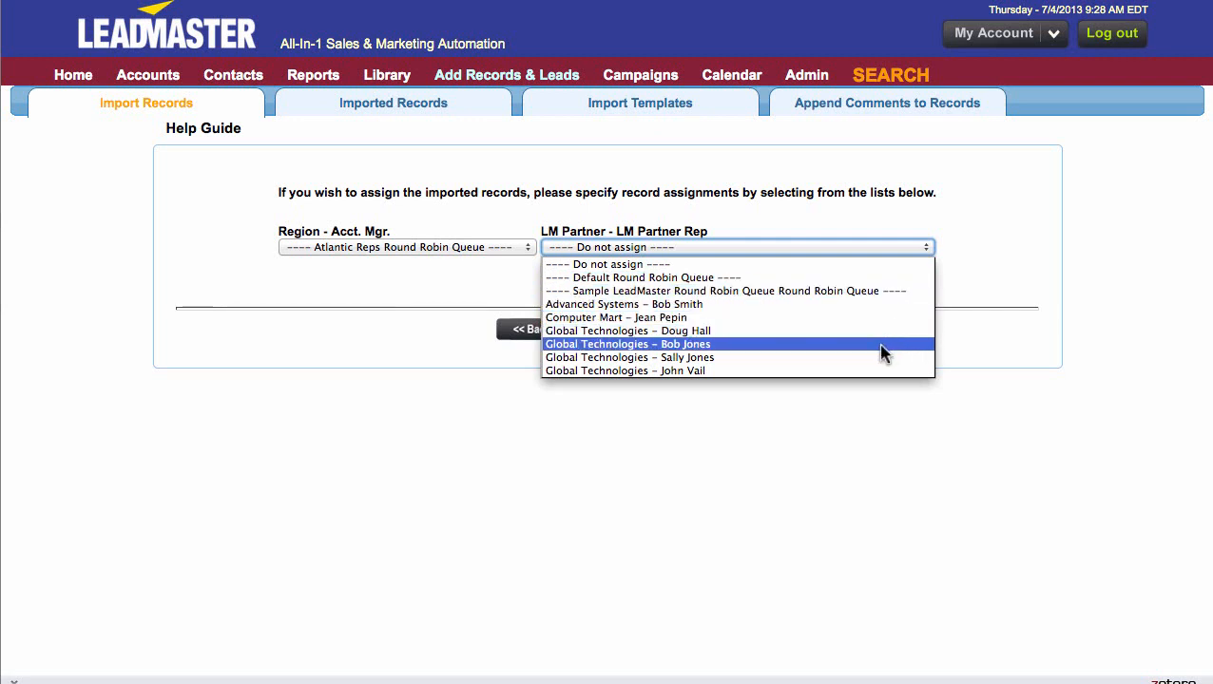
{"action": "left_click", "coordinate": [955, 289]}
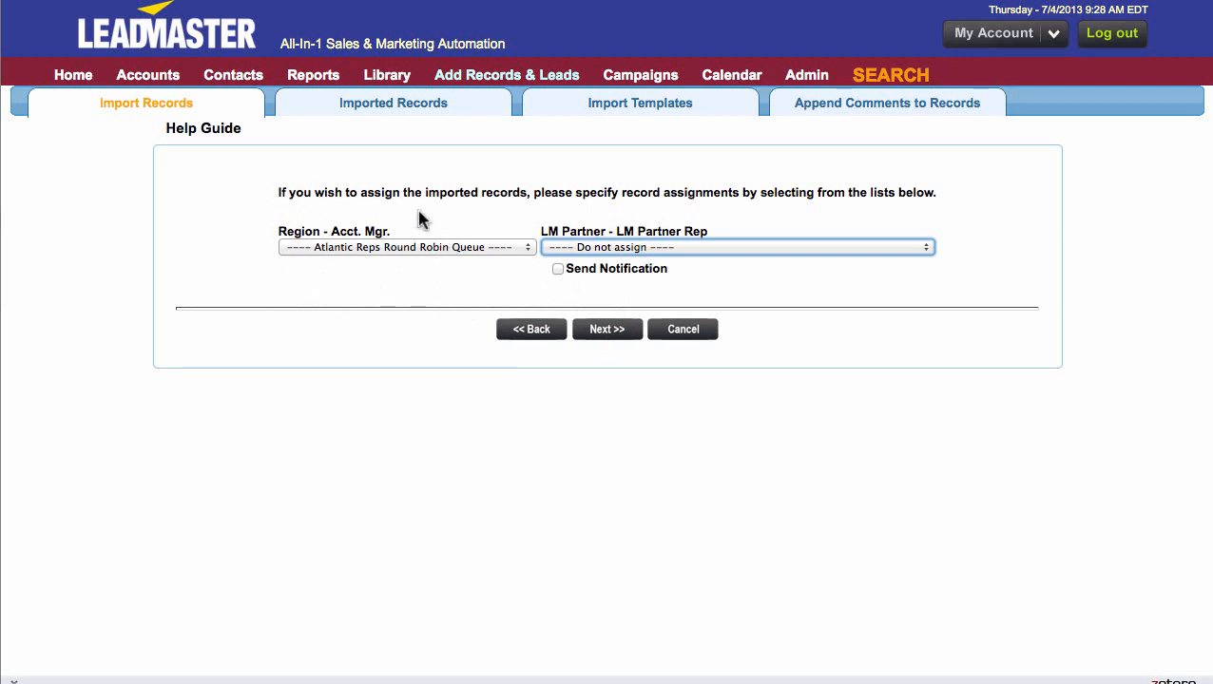
{"action": "left_click", "coordinate": [605, 328]}
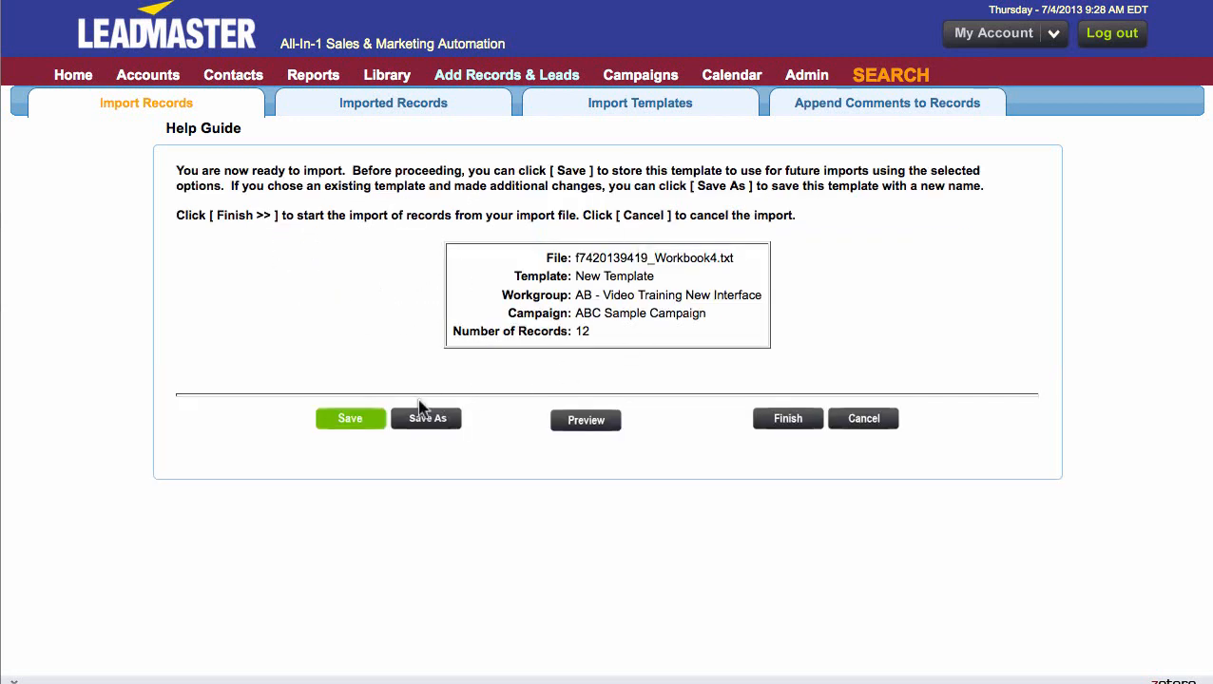
- Finish the record import and show the Accounts list at full width to check the imported records' account managers
{"action": "left_click", "coordinate": [789, 419]}
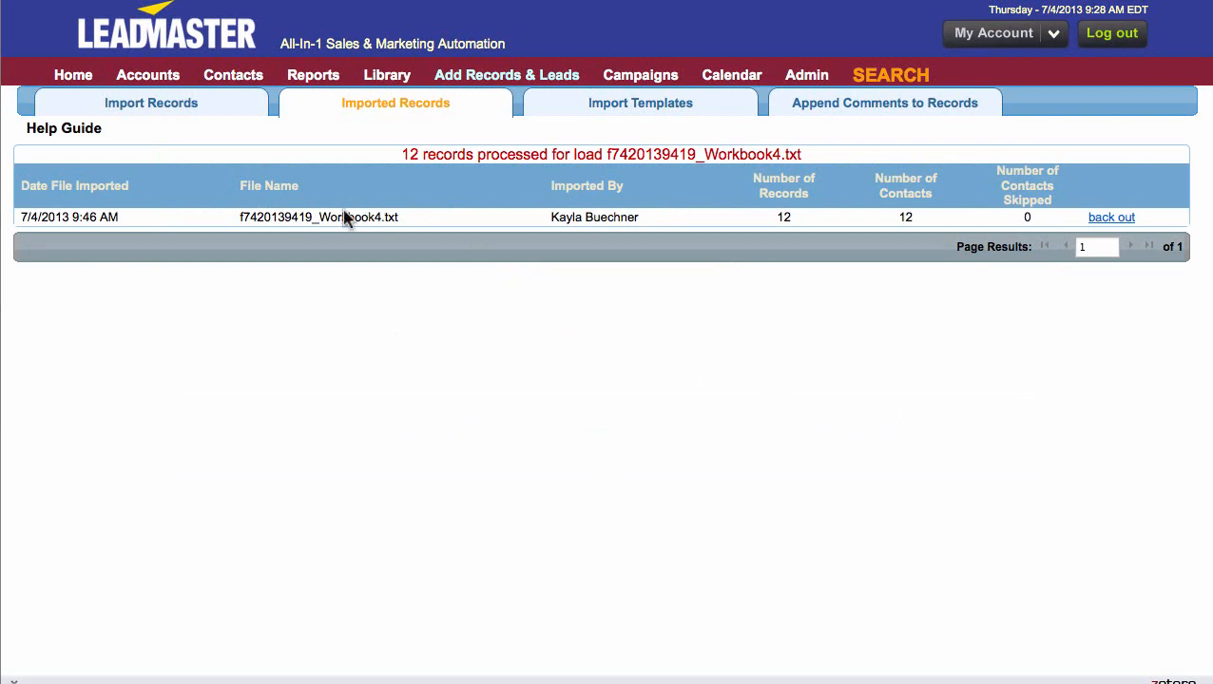
{"action": "left_click", "coordinate": [157, 83]}
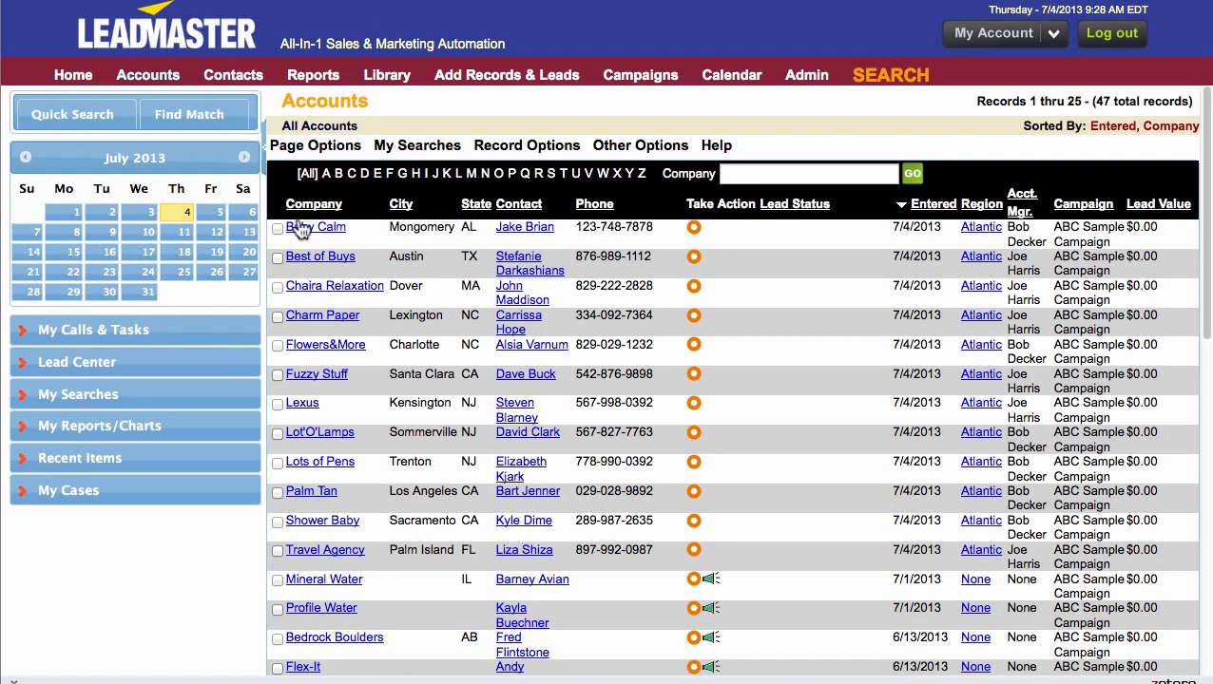
{"action": "left_click", "coordinate": [265, 131]}
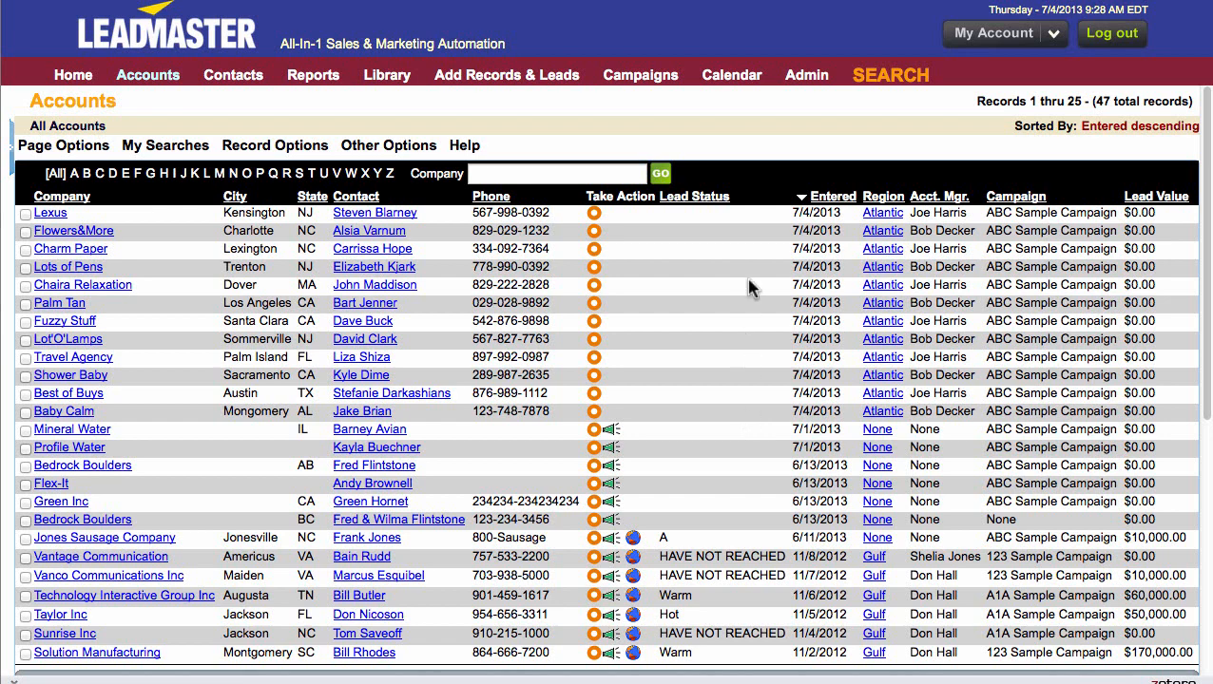
- Open the workflow process Assign Unassigned Records via Round Robin for editing
{"action": "mouse_move", "coordinate": [791, 84]}
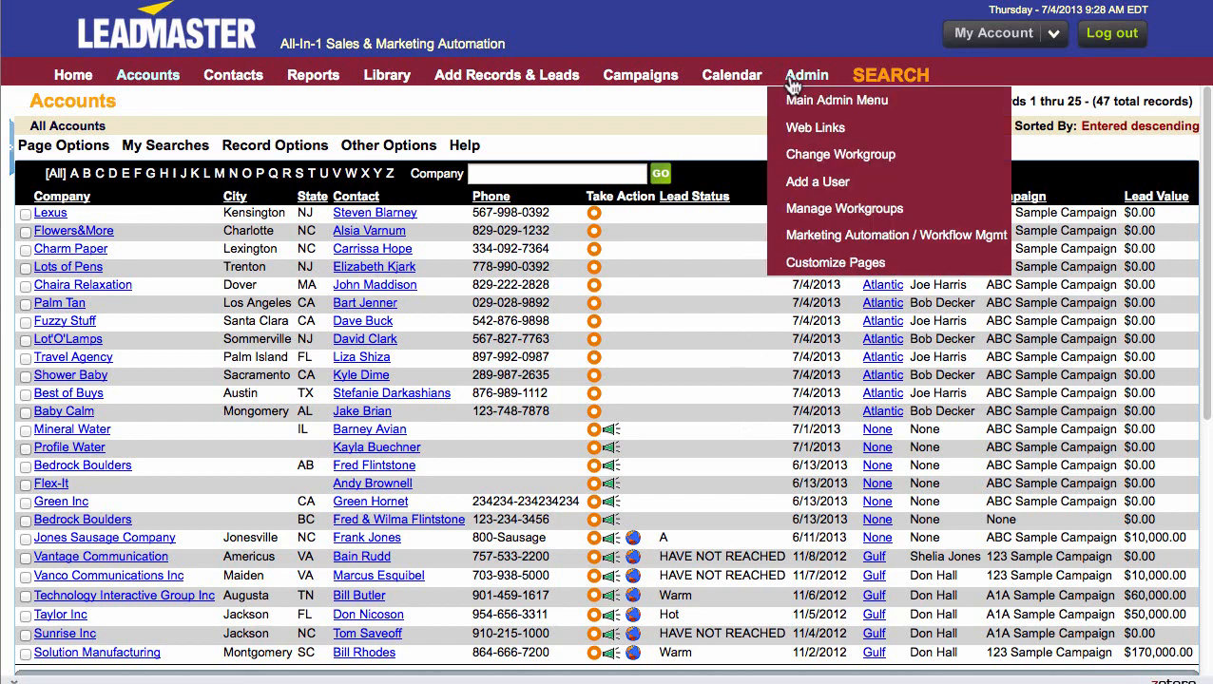
{"action": "left_click", "coordinate": [796, 238]}
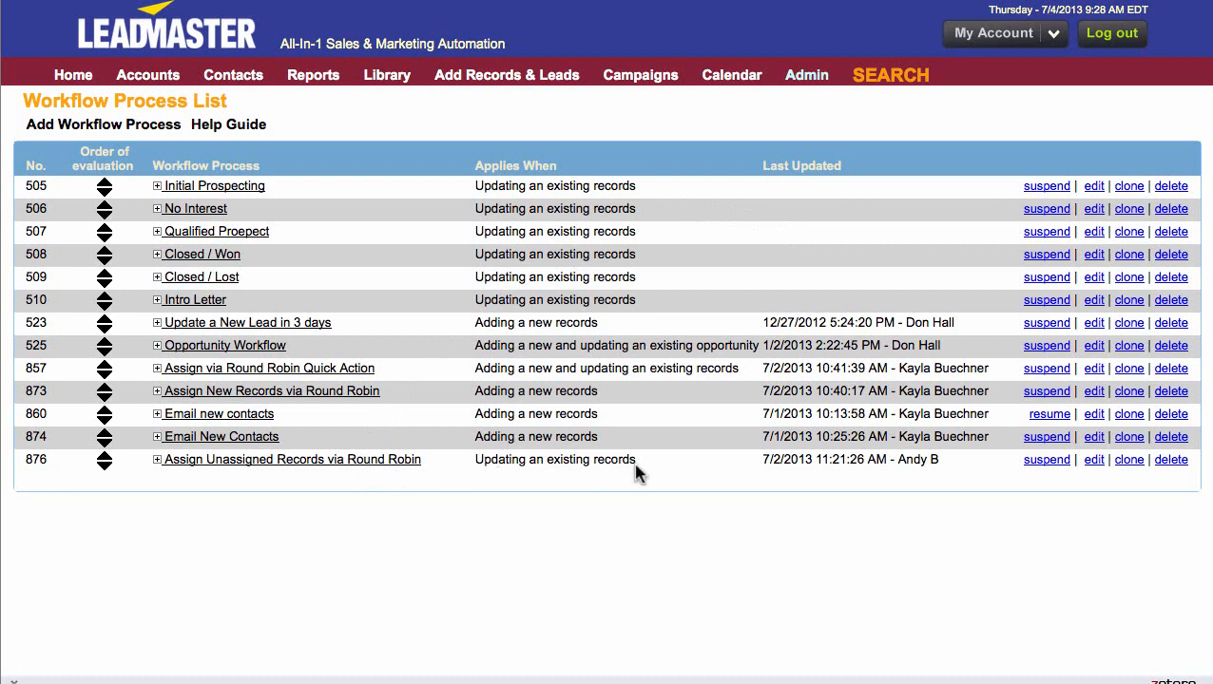
{"action": "left_click", "coordinate": [1095, 460]}
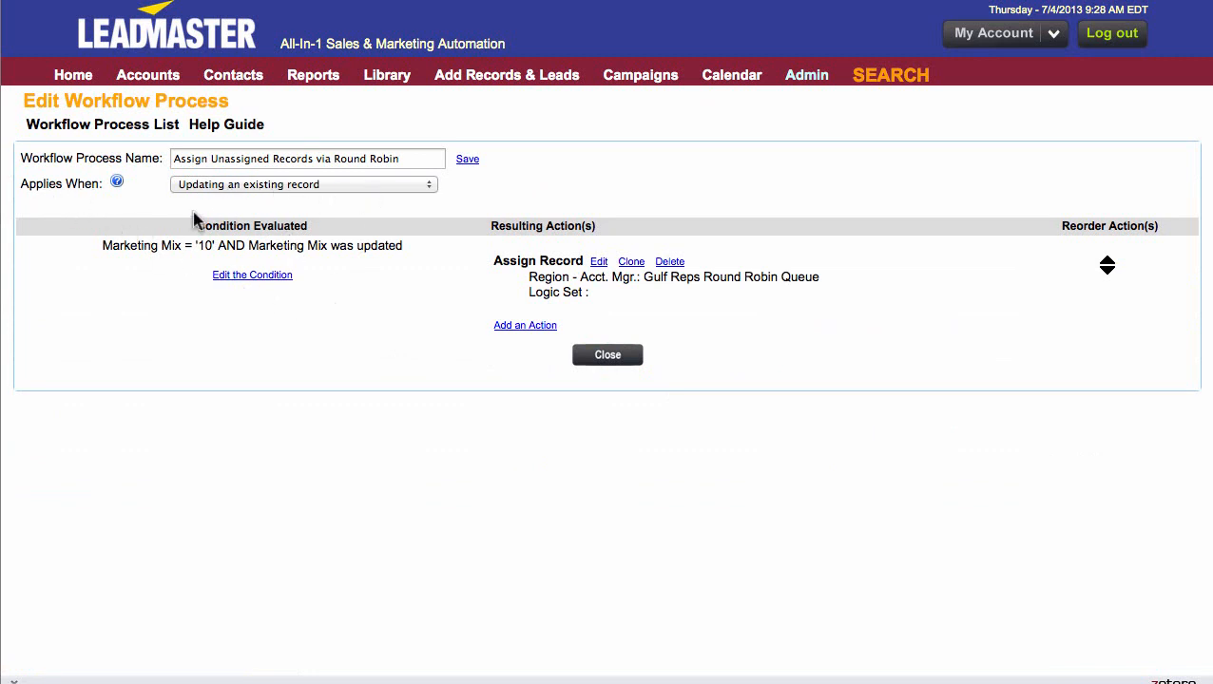
- Open the workflow's condition and set up Marketing Mix = Assign via Round Robin as a criterion, without inserting it
{"action": "left_click", "coordinate": [267, 281]}
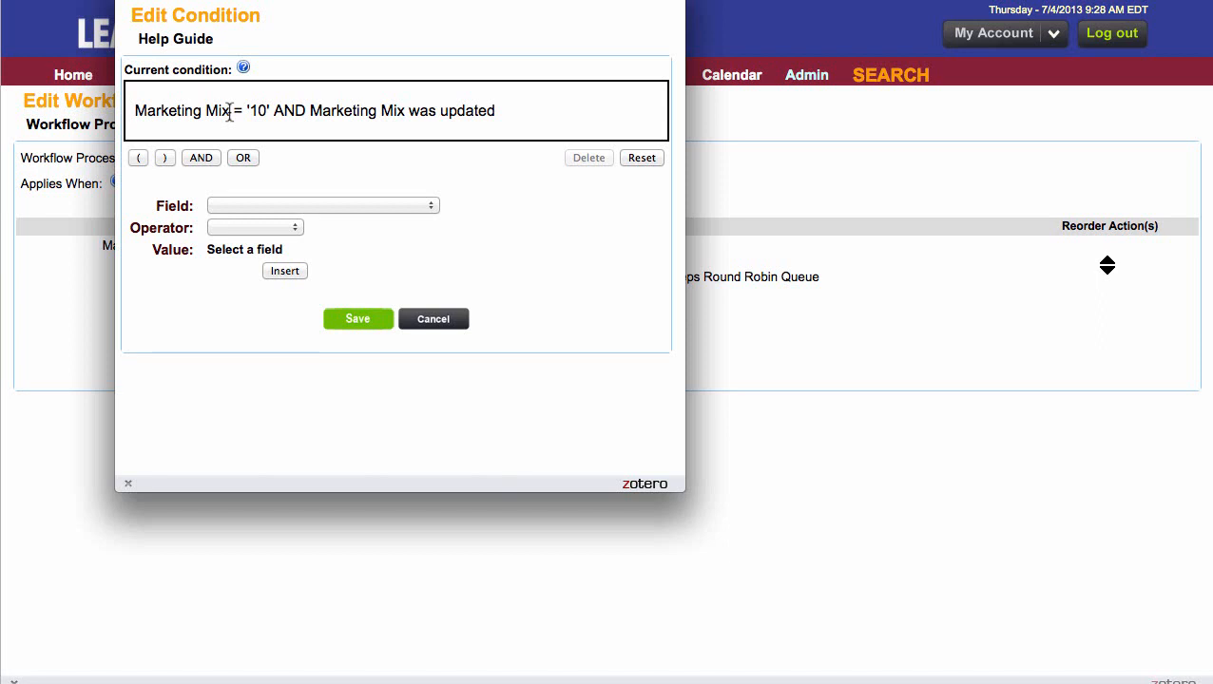
{"action": "left_click_drag", "start_coordinate": [268, 112], "coordinate": [251, 111]}
{"action": "left_click", "coordinate": [280, 89]}
{"action": "left_click", "coordinate": [432, 208]}
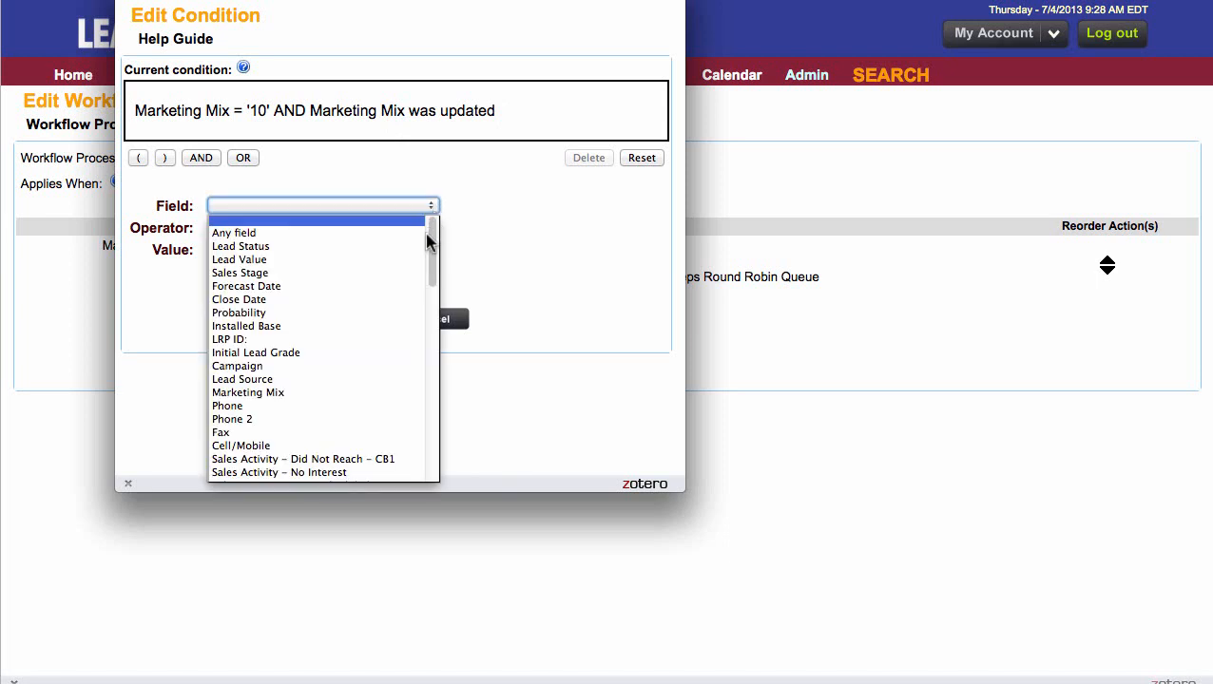
{"action": "left_click", "coordinate": [370, 400]}
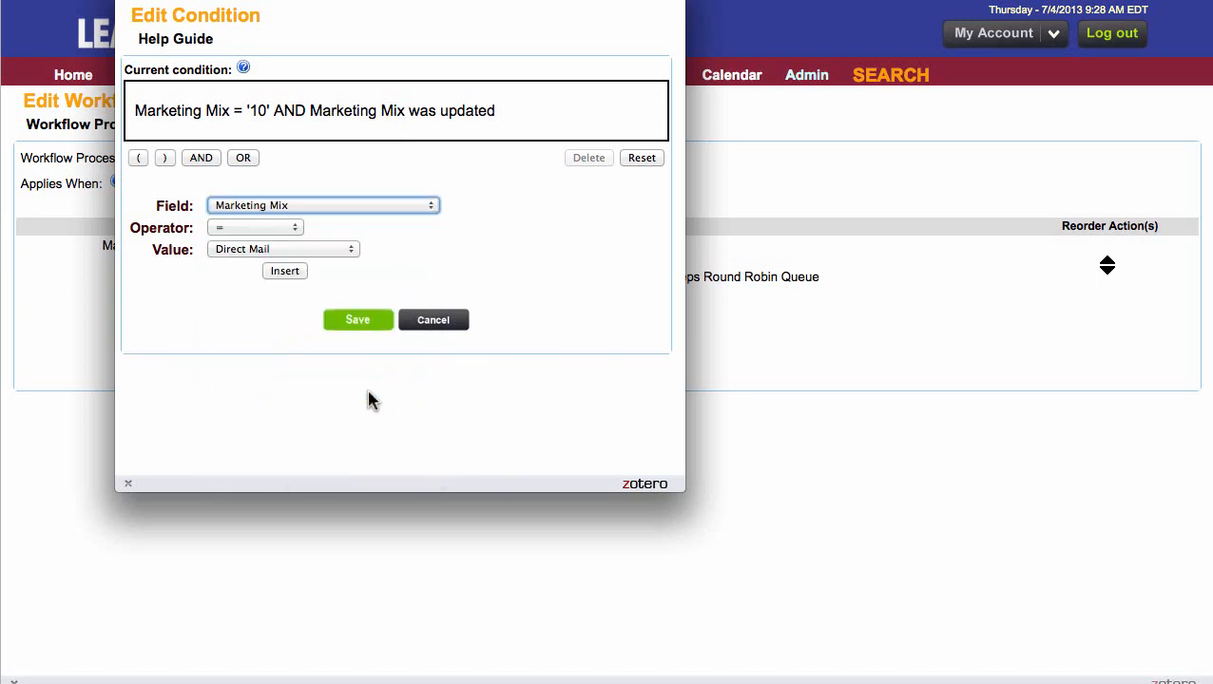
{"action": "left_click", "coordinate": [353, 251]}
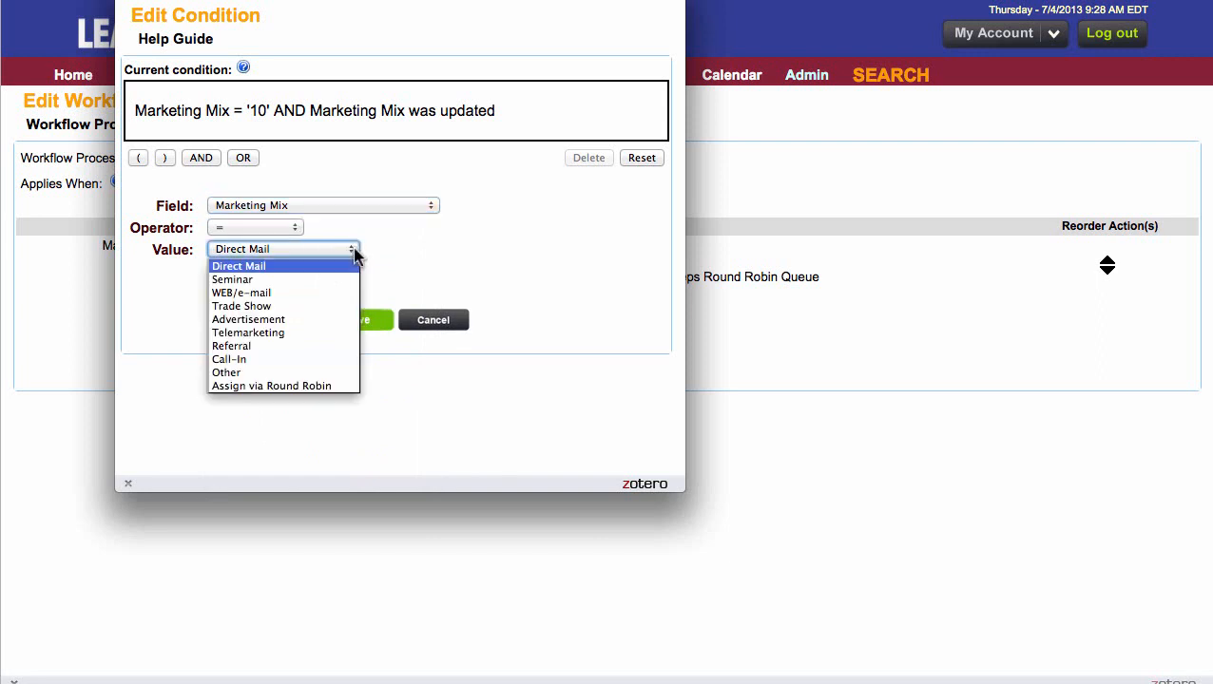
{"action": "left_click", "coordinate": [311, 386]}
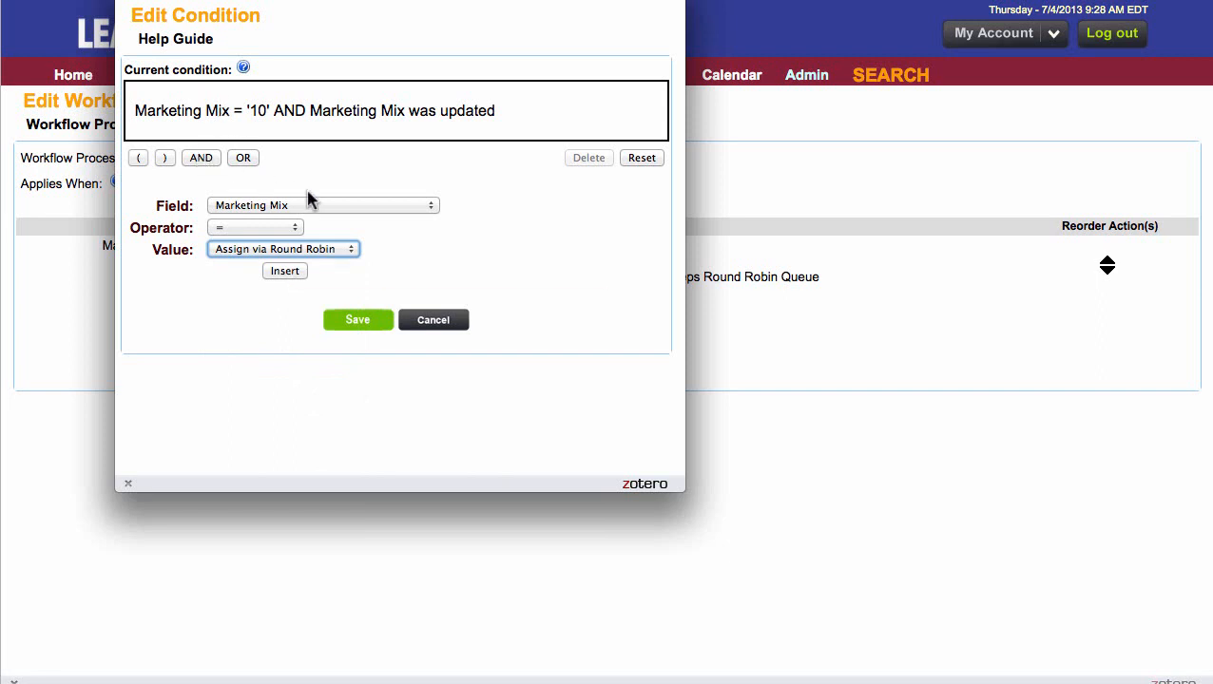
- Set the Marketing Mix operator to was updated without inserting it, and save the condition
{"action": "left_click", "coordinate": [432, 208]}
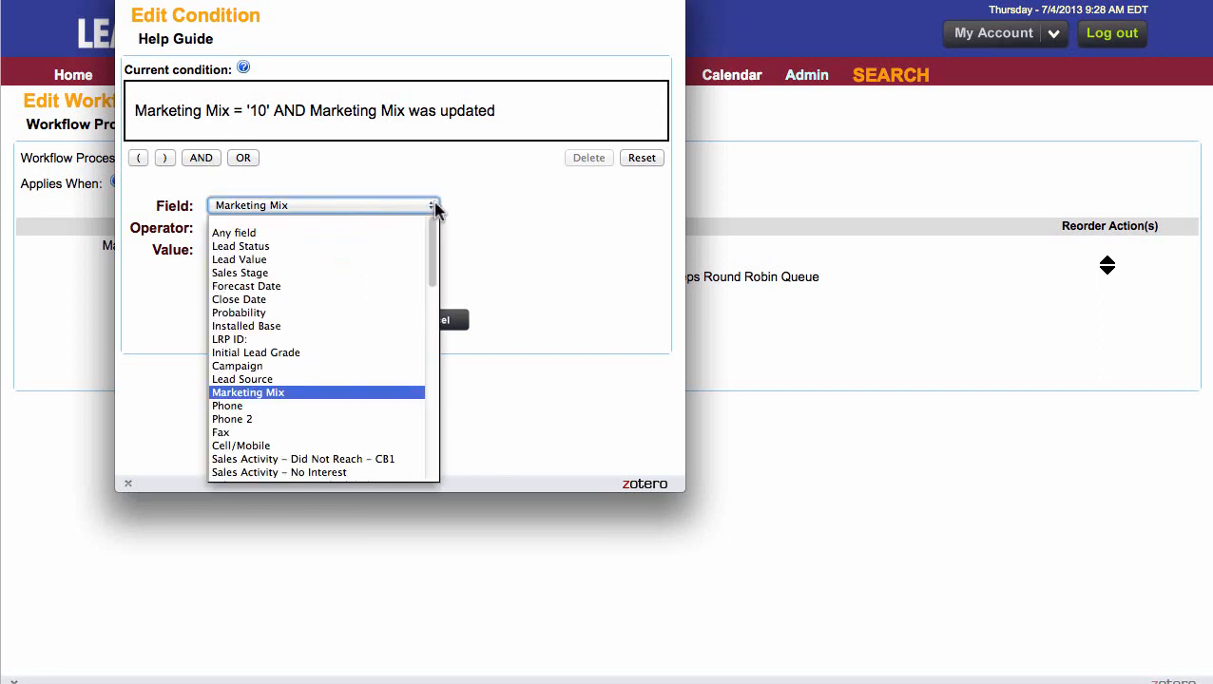
{"action": "left_click", "coordinate": [454, 204]}
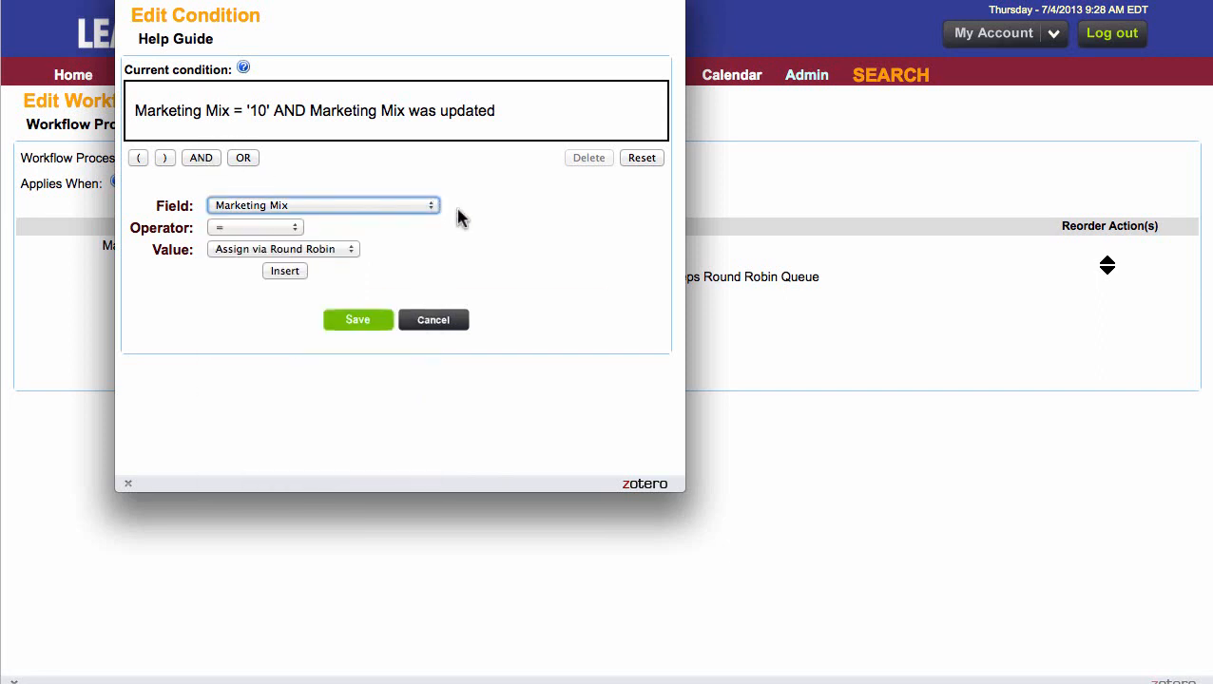
{"action": "left_click", "coordinate": [295, 230]}
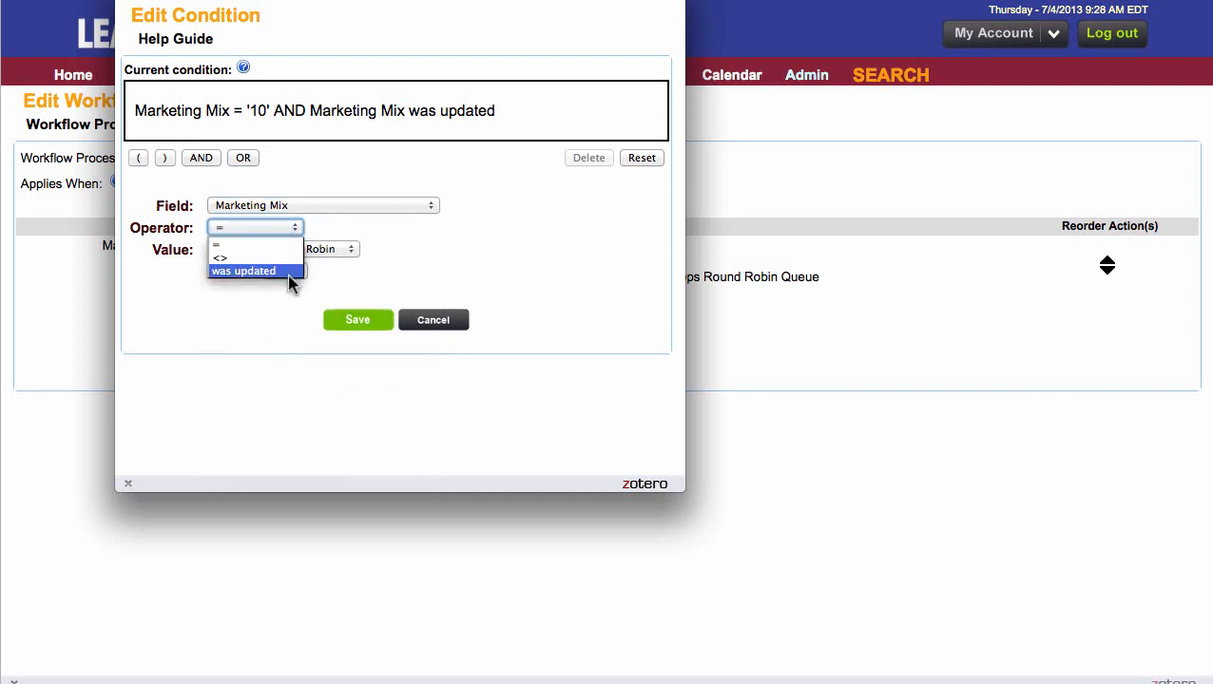
{"action": "left_click", "coordinate": [388, 249]}
{"action": "left_click", "coordinate": [406, 128]}
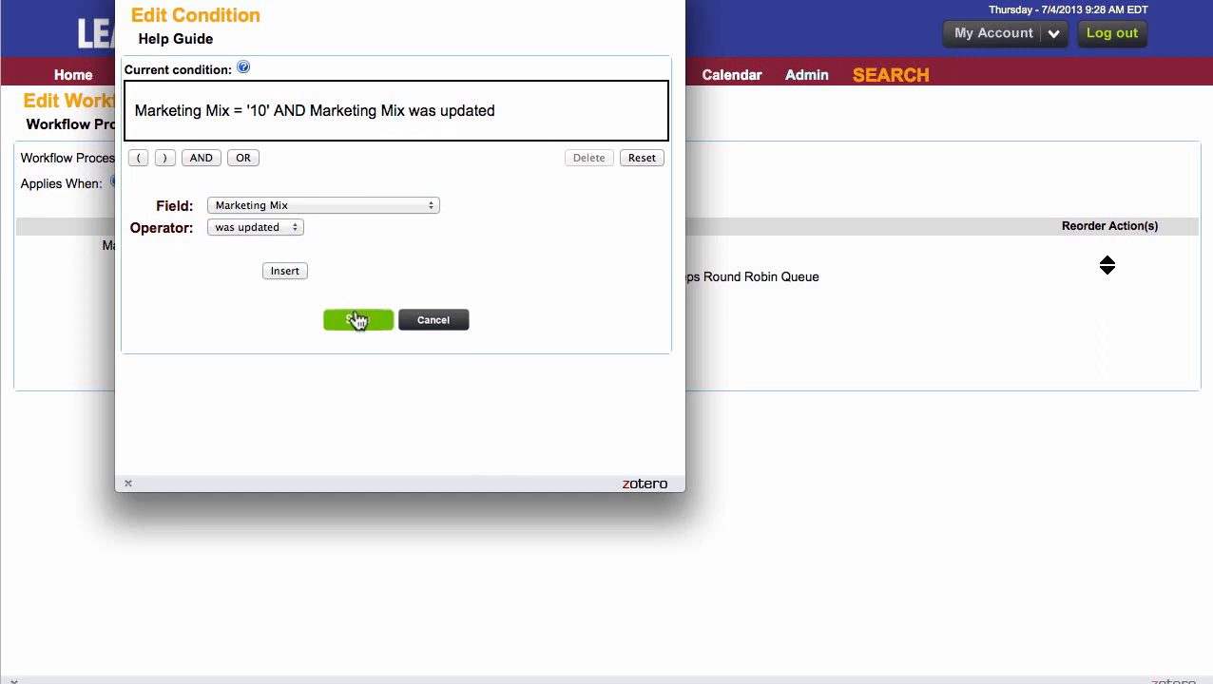
{"action": "left_click", "coordinate": [358, 321]}
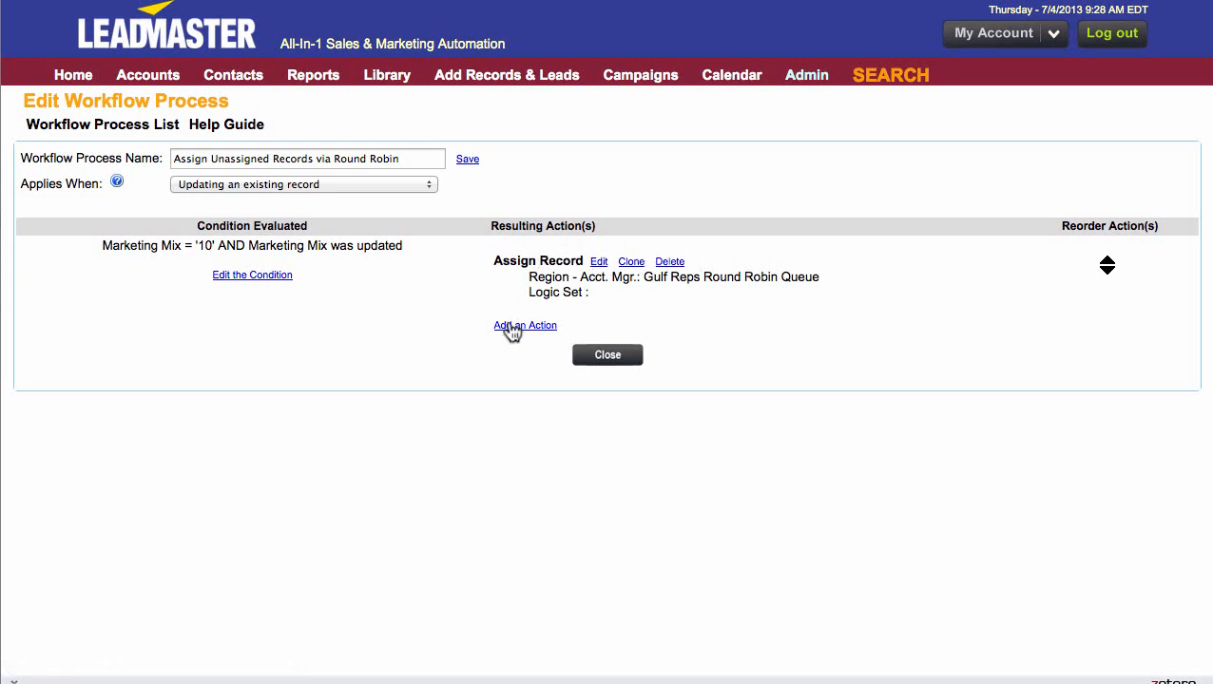
- Review the Assign Record action's region and partner choices, keep Gulf Reps Round Robin Queue as the account manager assignment, and save
{"action": "left_click", "coordinate": [599, 262]}
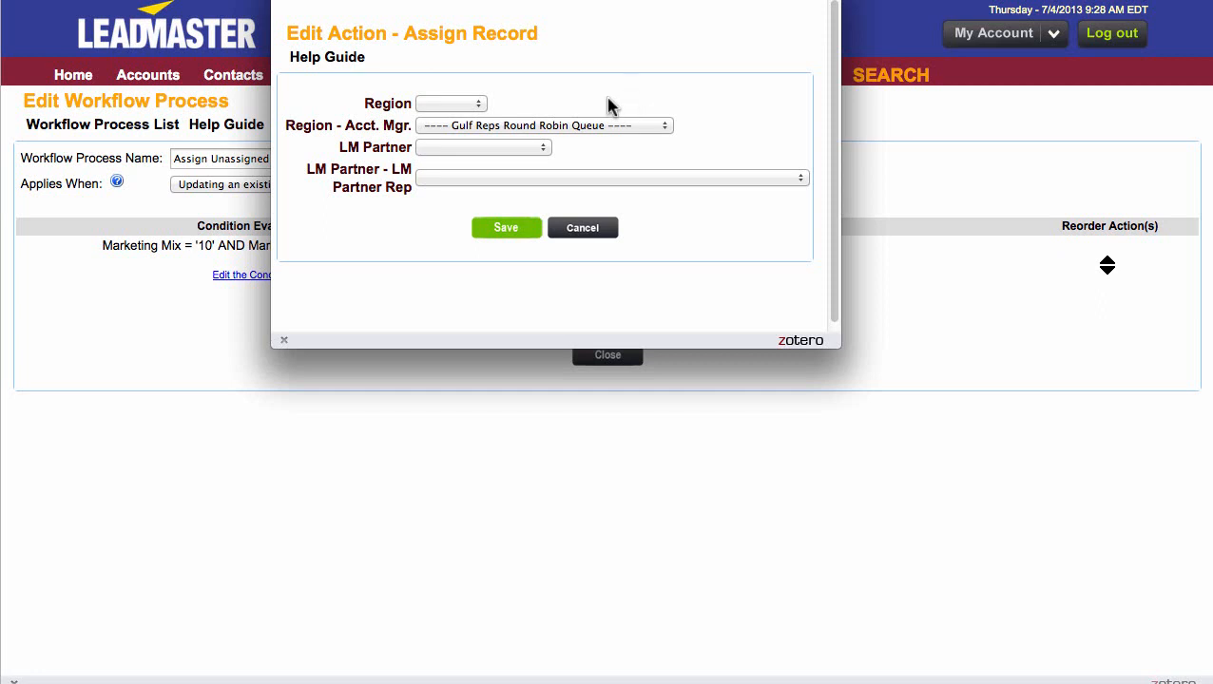
{"action": "left_click", "coordinate": [478, 106]}
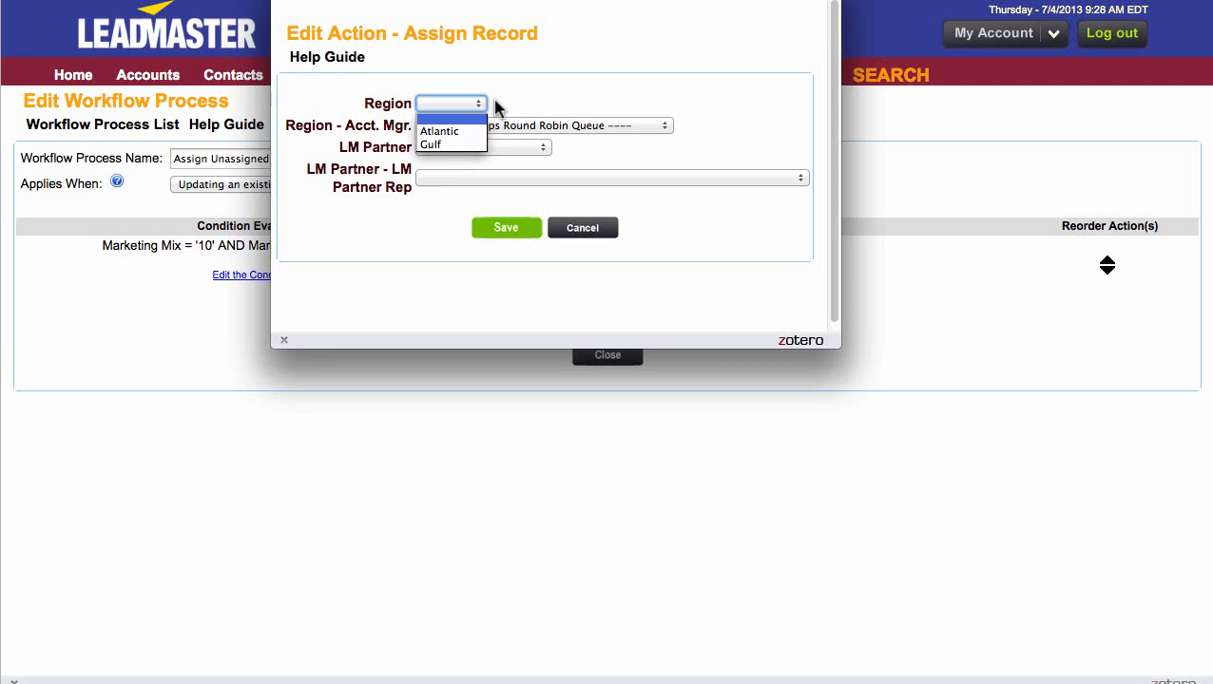
{"action": "left_click", "coordinate": [496, 107]}
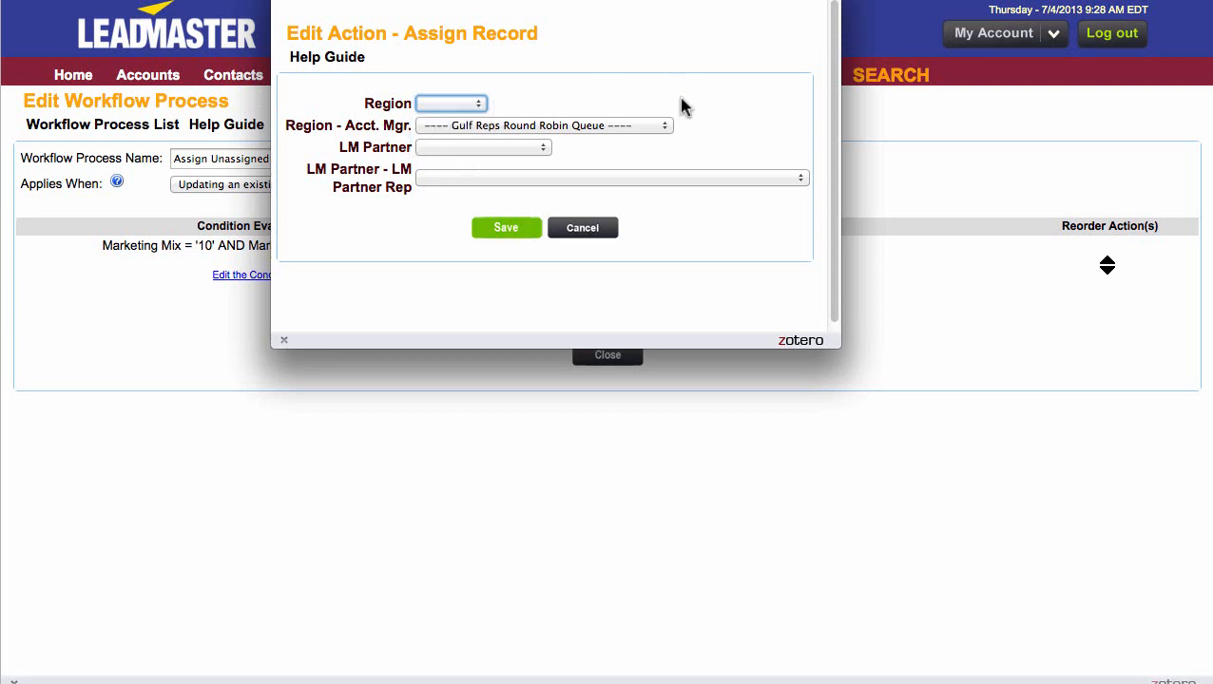
{"action": "left_click", "coordinate": [663, 128]}
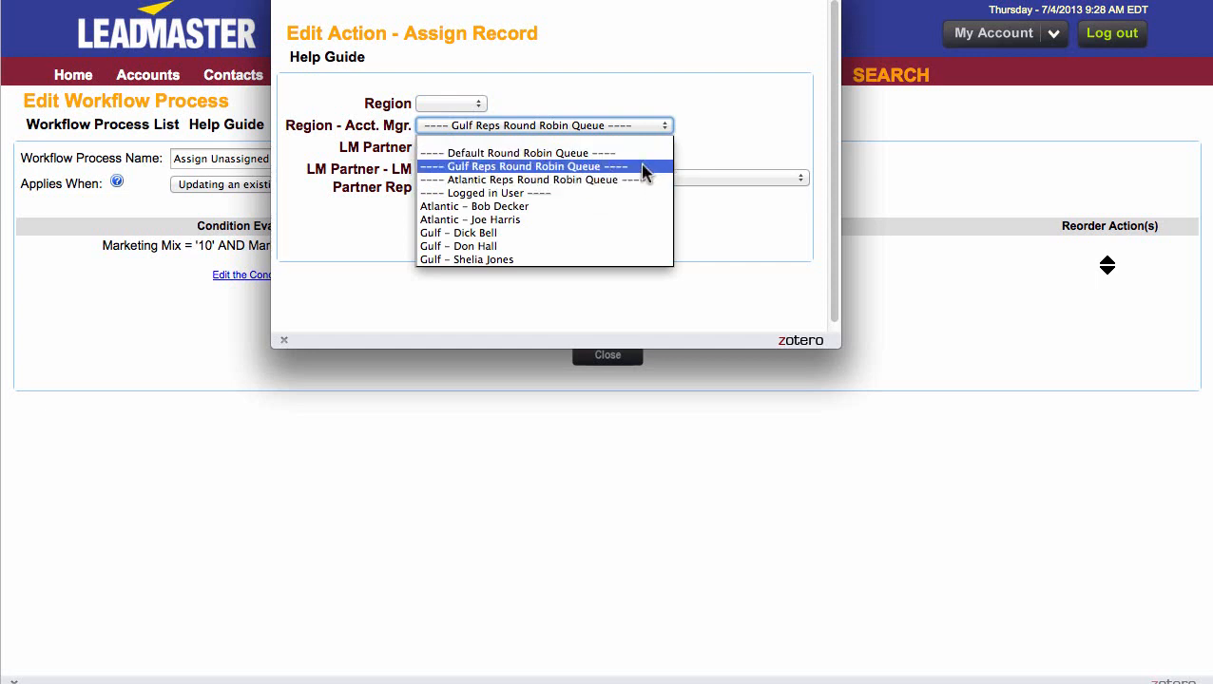
{"action": "left_click", "coordinate": [642, 168]}
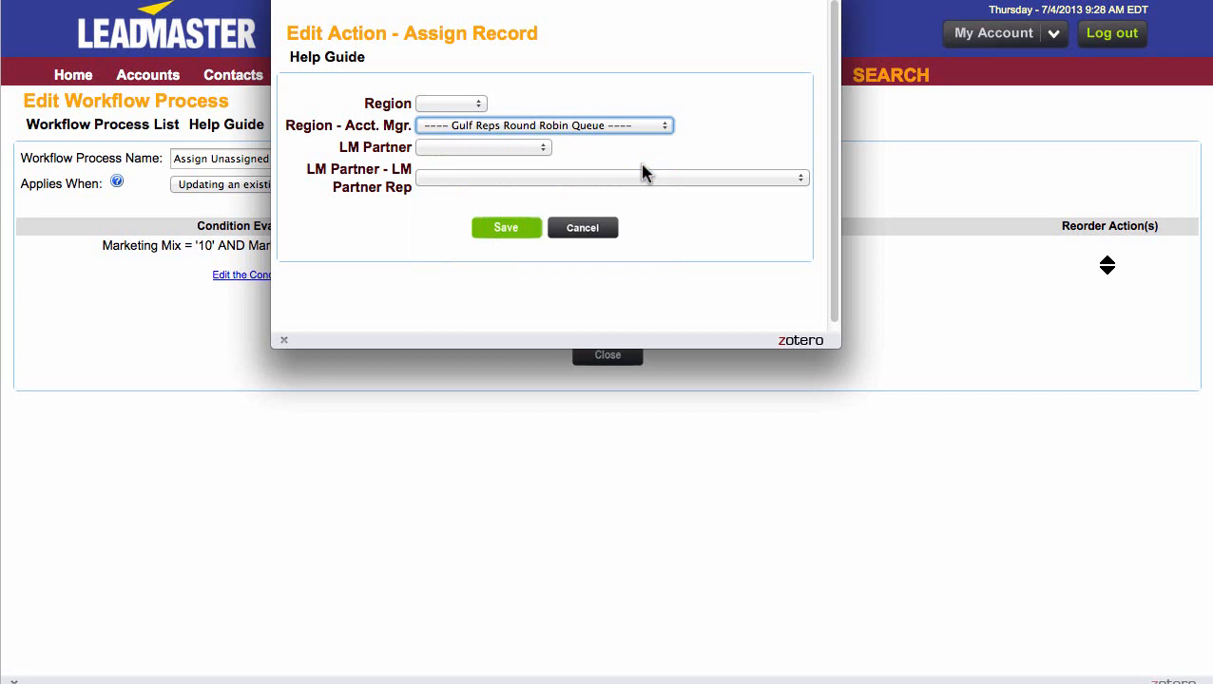
{"action": "left_click", "coordinate": [547, 152]}
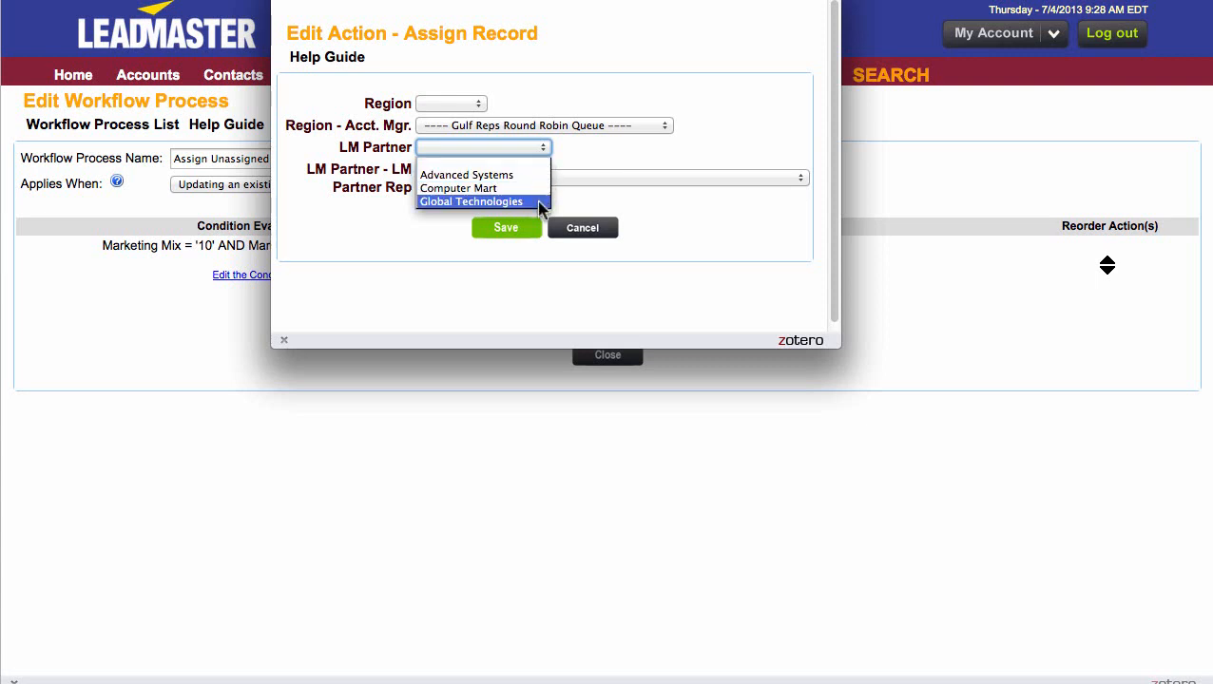
{"action": "left_click", "coordinate": [556, 163]}
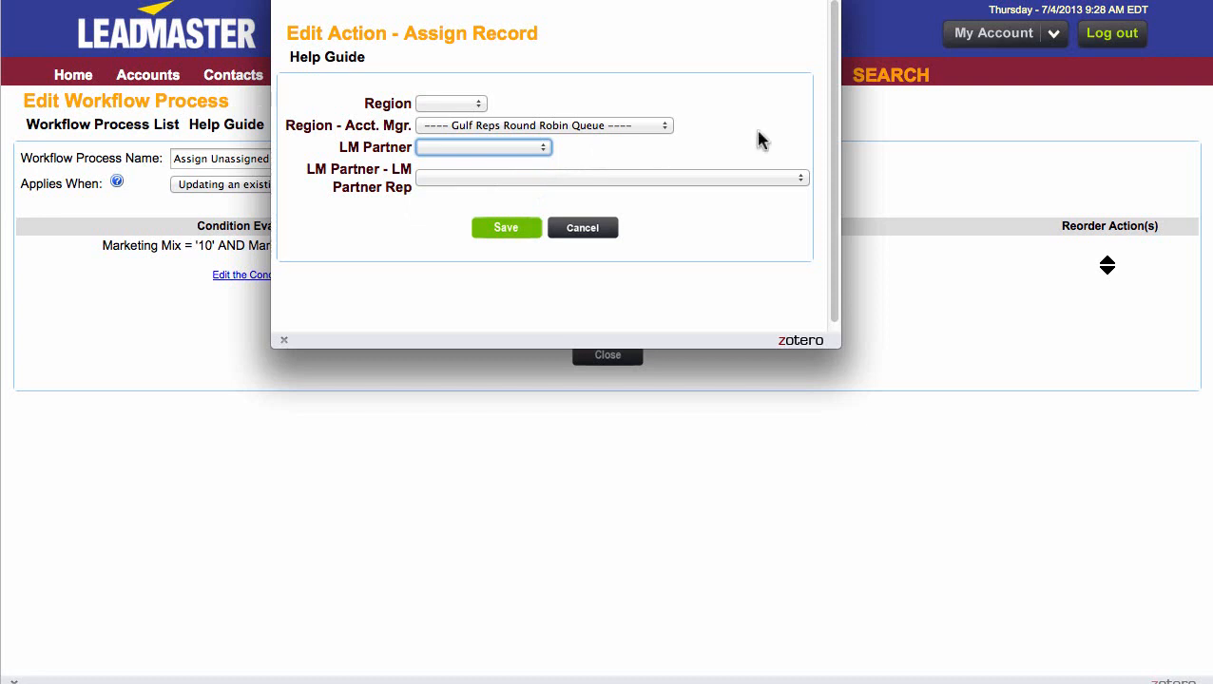
{"action": "left_click", "coordinate": [802, 181]}
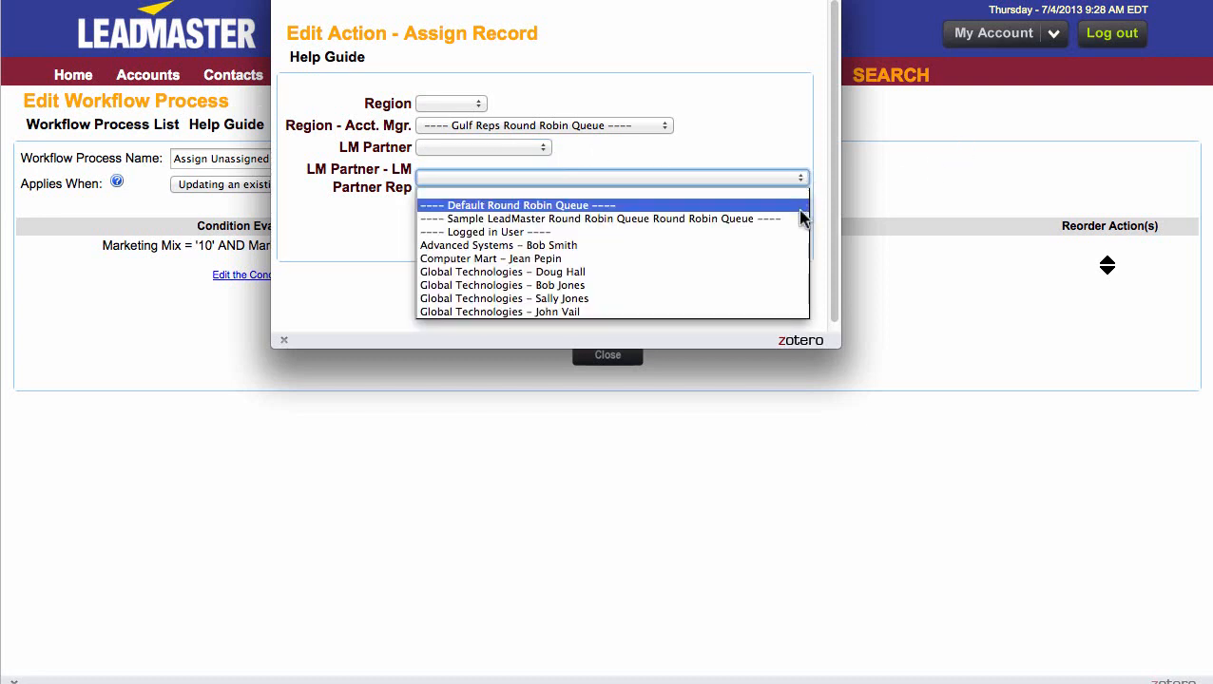
{"action": "left_click", "coordinate": [795, 193]}
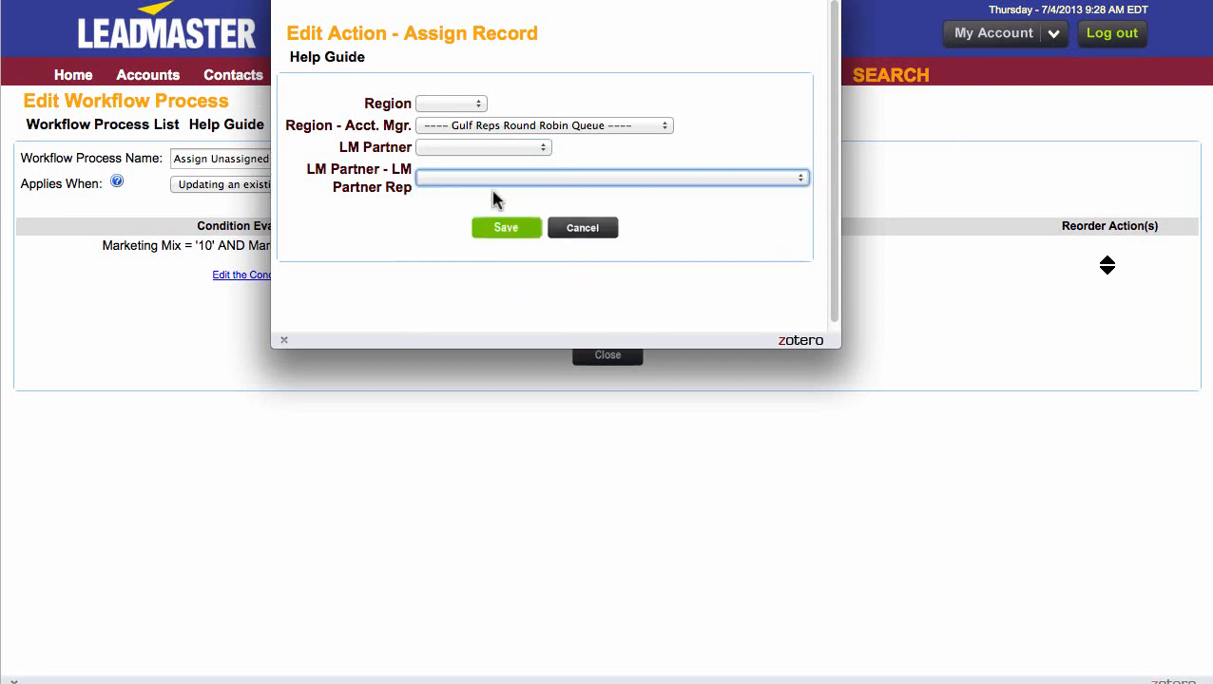
{"action": "left_click", "coordinate": [507, 230]}
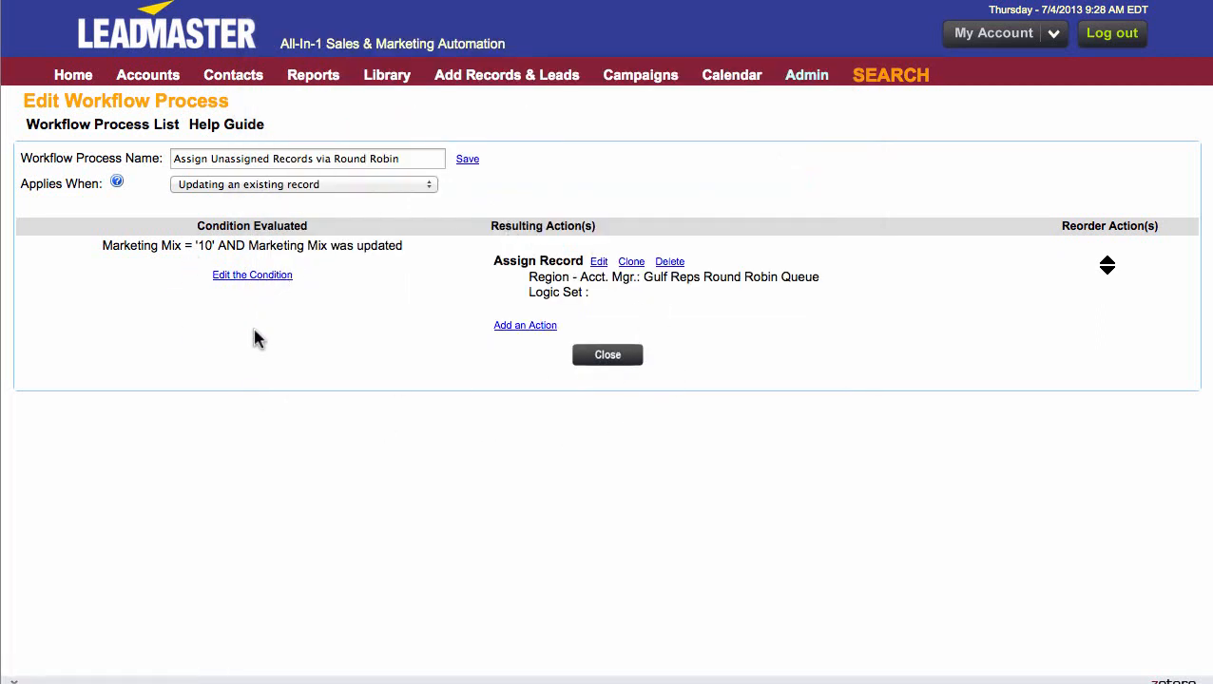
- Update only the Mineral Water account in the Accounts list, setting its Marketing Mix to Assign via Round Robin
{"action": "left_click", "coordinate": [162, 87]}
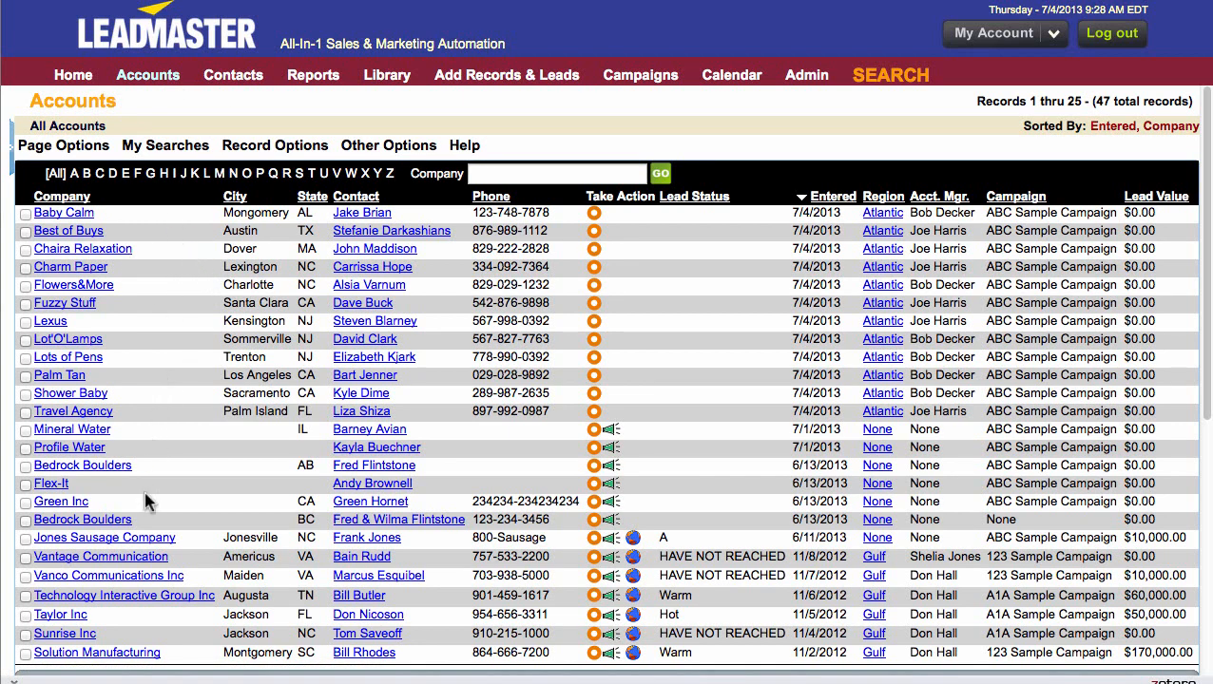
{"action": "left_click", "coordinate": [26, 430]}
{"action": "mouse_move", "coordinate": [304, 144]}
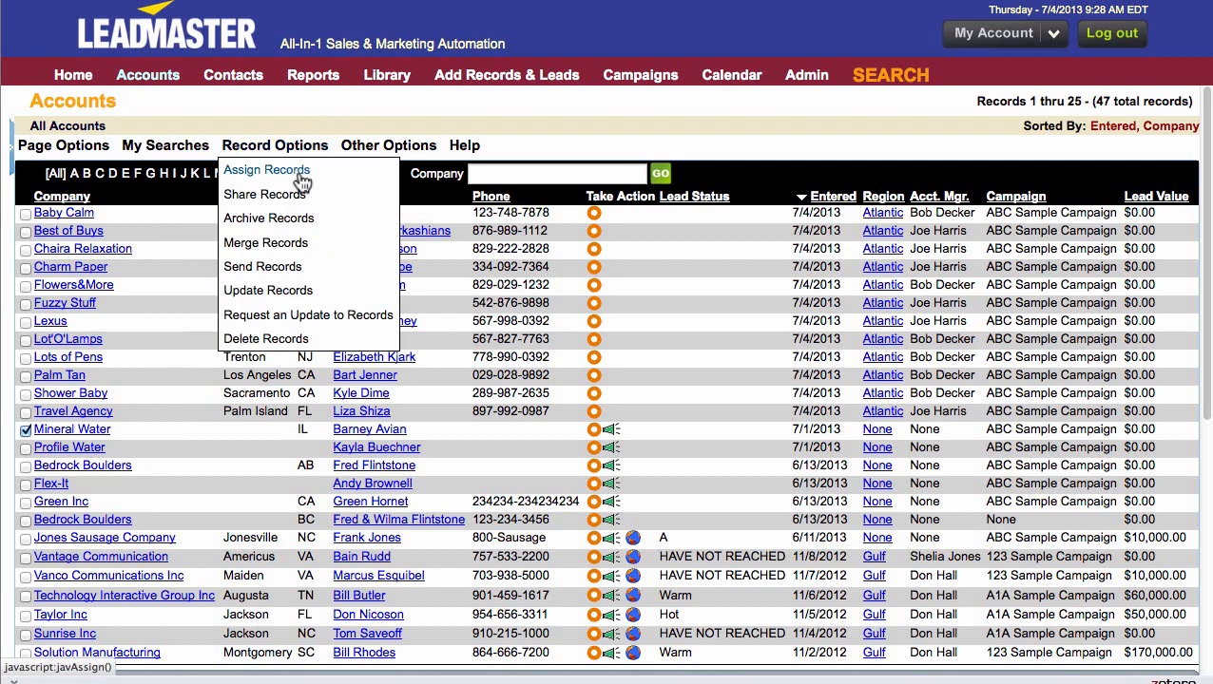
{"action": "left_click", "coordinate": [301, 290]}
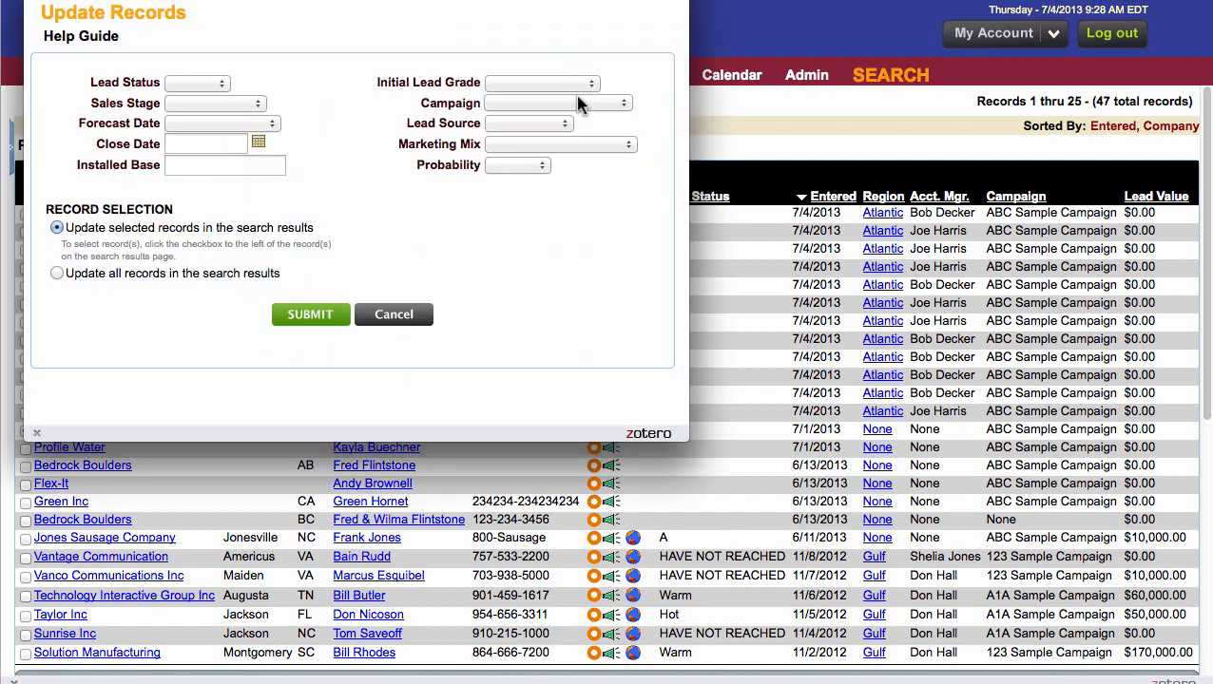
{"action": "left_click_drag", "start_coordinate": [398, 150], "coordinate": [568, 150]}
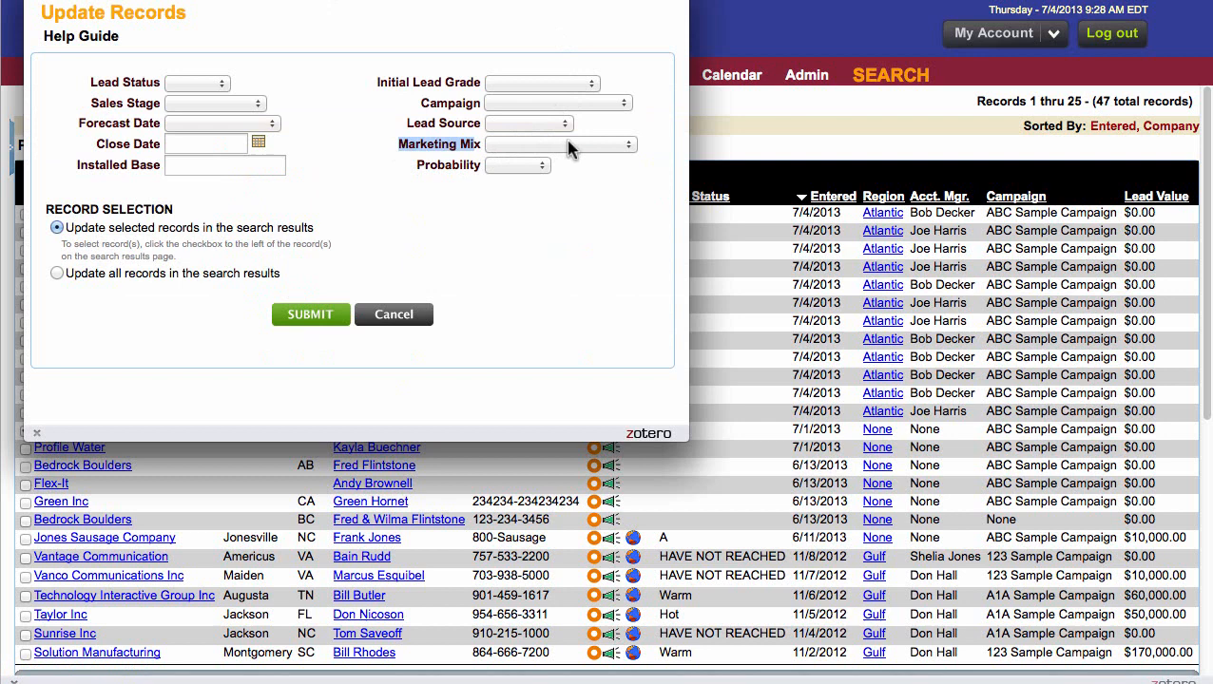
{"action": "left_click", "coordinate": [628, 145]}
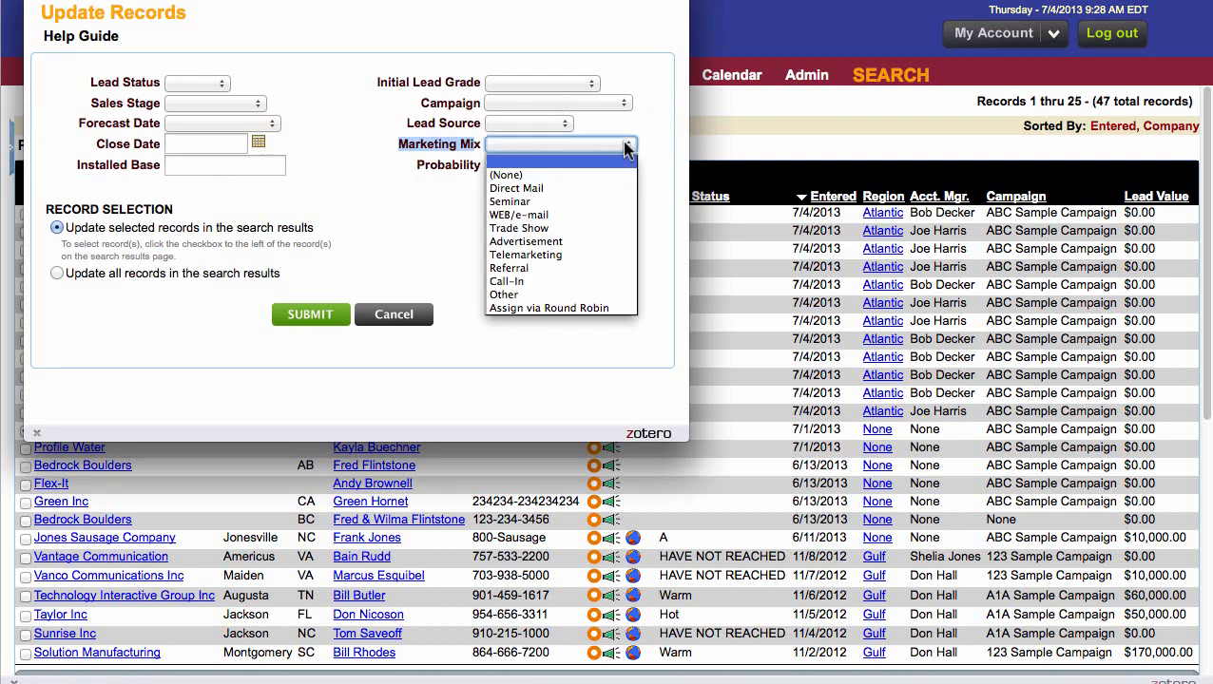
{"action": "left_click", "coordinate": [599, 309]}
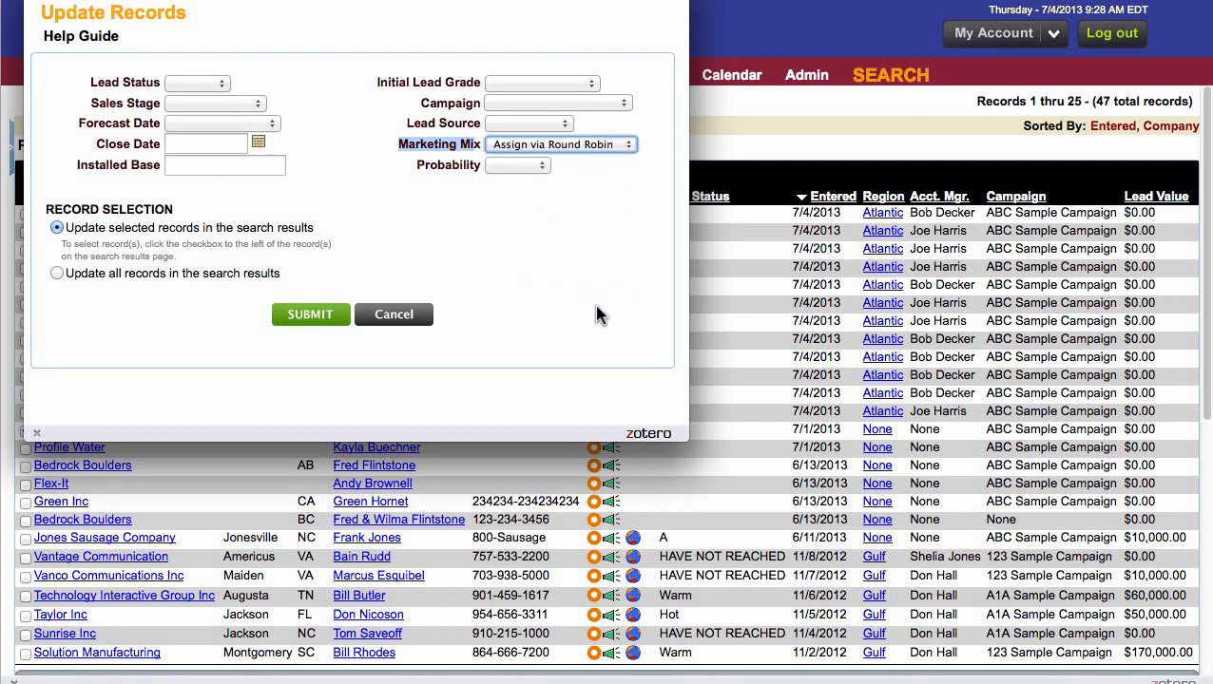
{"action": "left_click", "coordinate": [295, 315]}
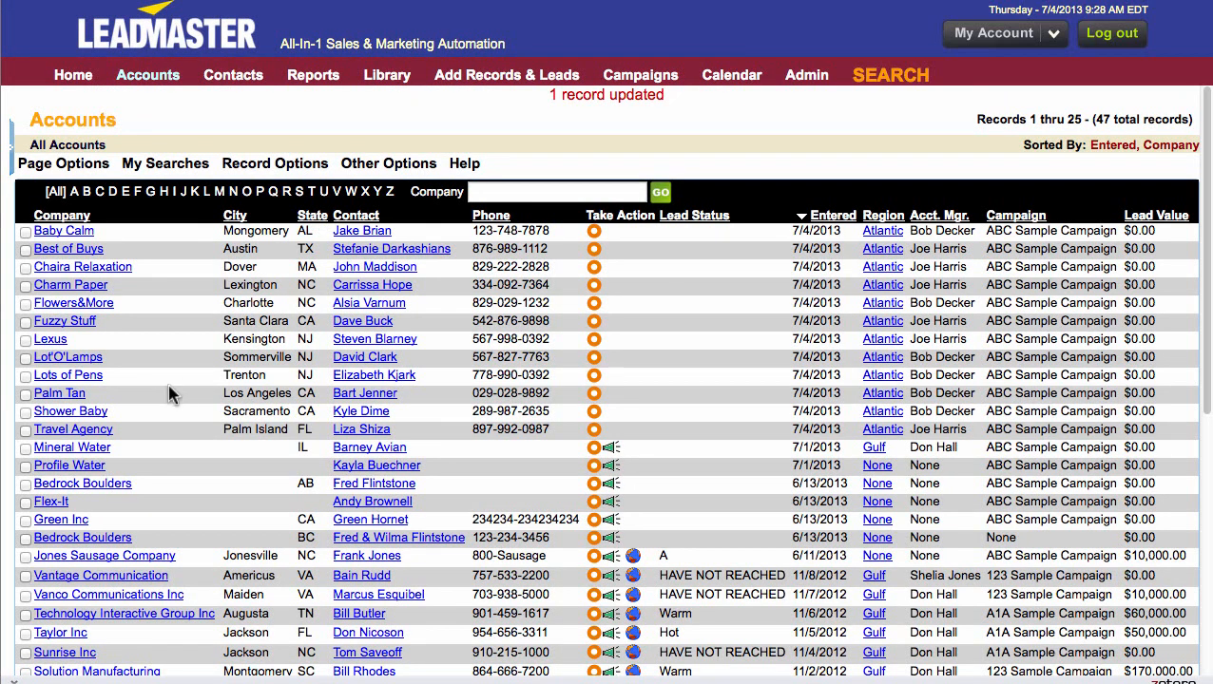
- Update the selected Profile Water and AB-state Bedrock Boulders accounts together, setting their Marketing Mix to Assign via Round Robin
{"action": "left_click", "coordinate": [25, 465]}
{"action": "left_click", "coordinate": [26, 484]}
{"action": "left_click", "coordinate": [250, 165]}
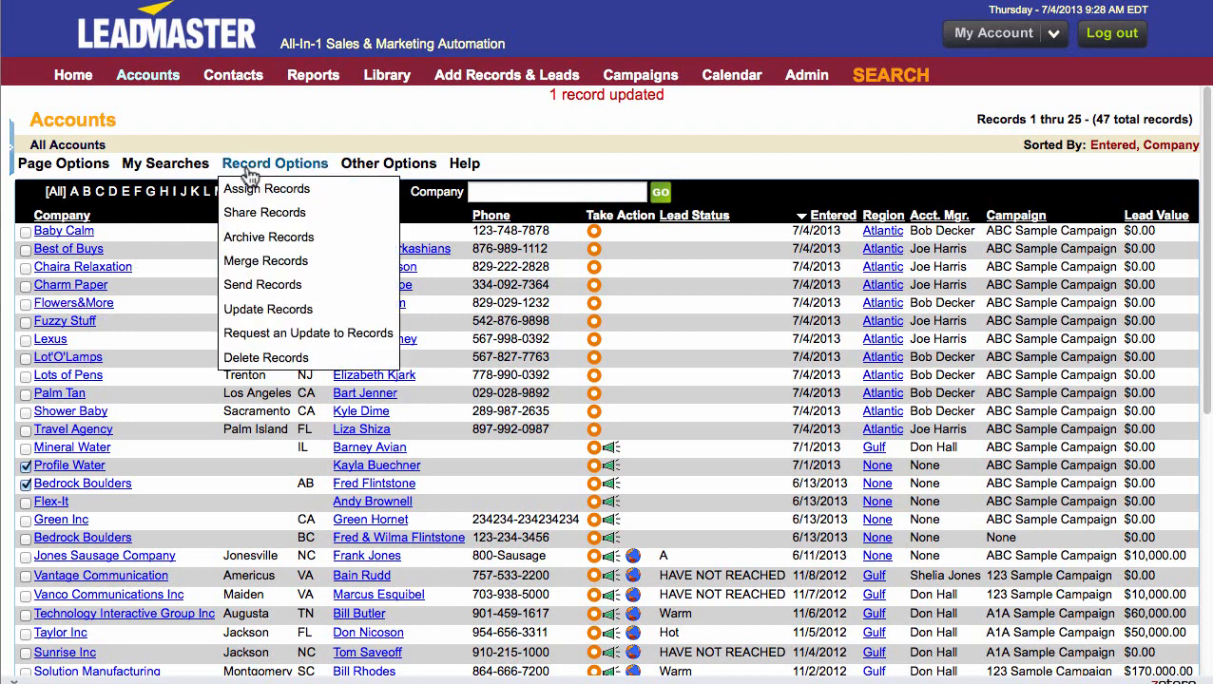
{"action": "left_click", "coordinate": [249, 310]}
{"action": "left_click", "coordinate": [624, 145]}
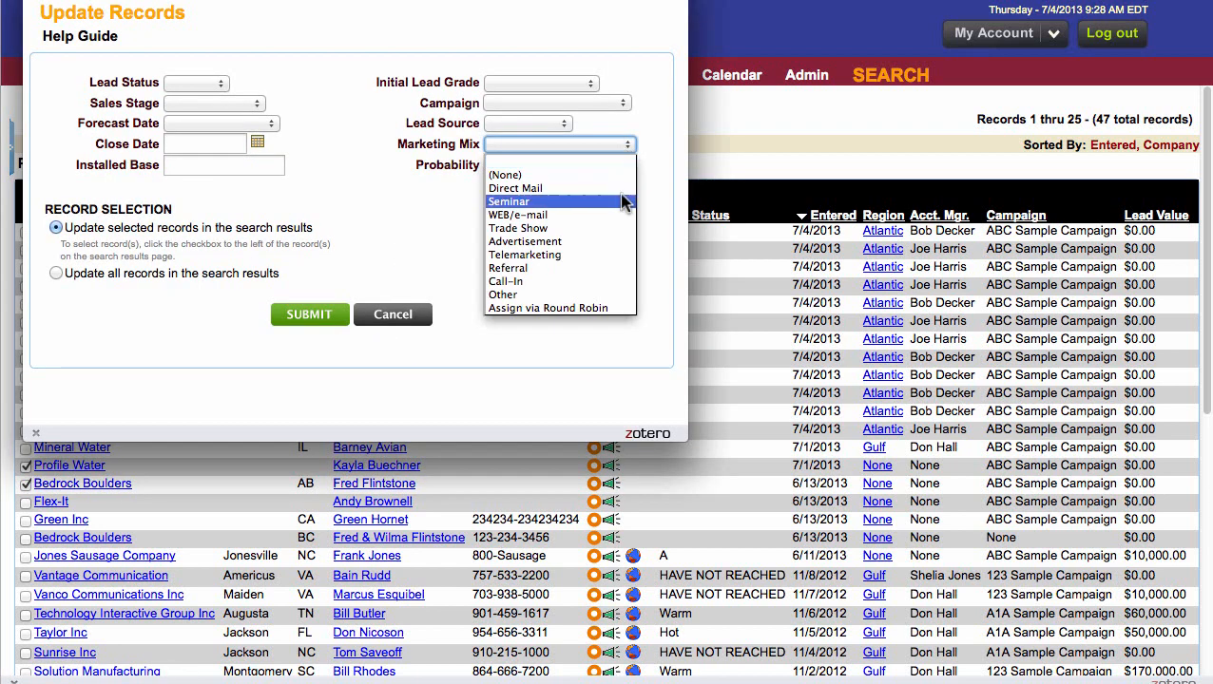
{"action": "left_click", "coordinate": [606, 307]}
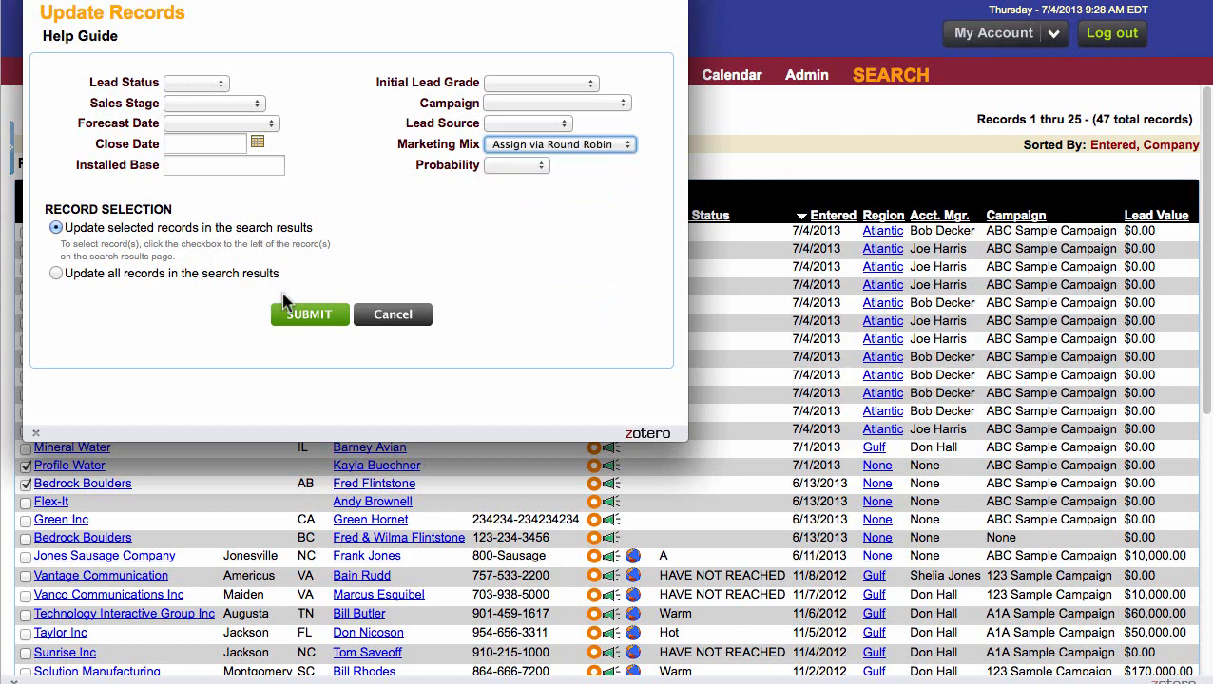
{"action": "left_click", "coordinate": [302, 314]}
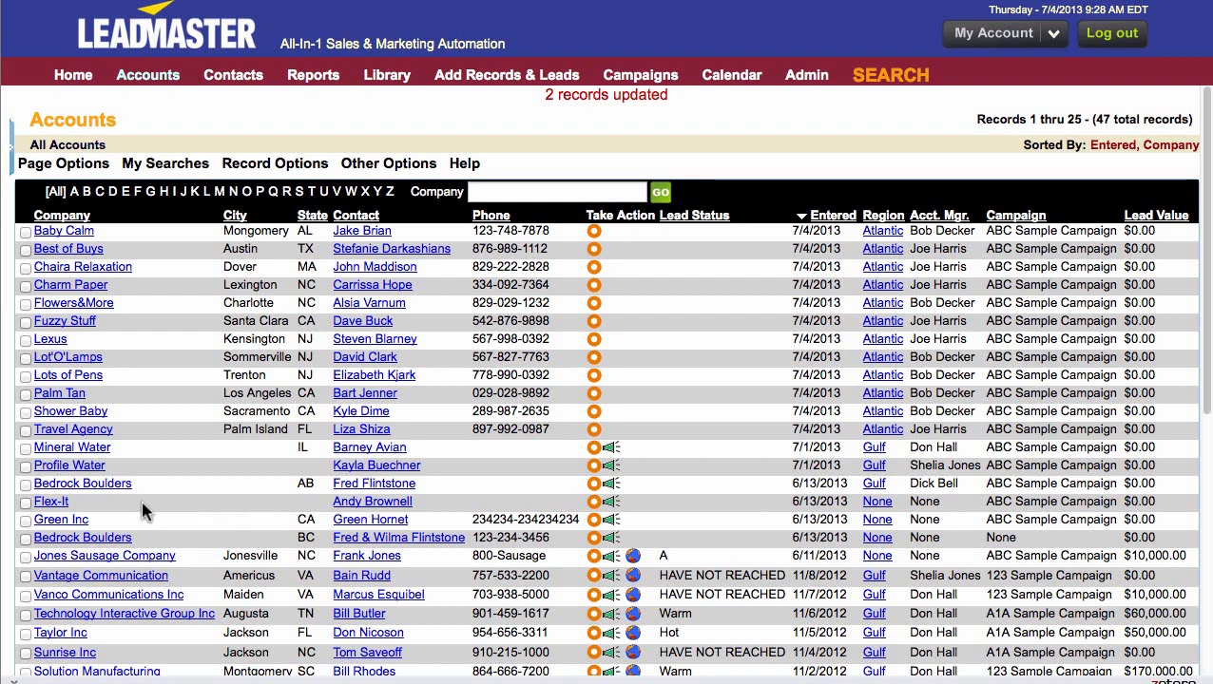
- Open the Flex-It account record and update it with the Assign Via Round Robin sales activity
{"action": "left_click", "coordinate": [52, 502]}
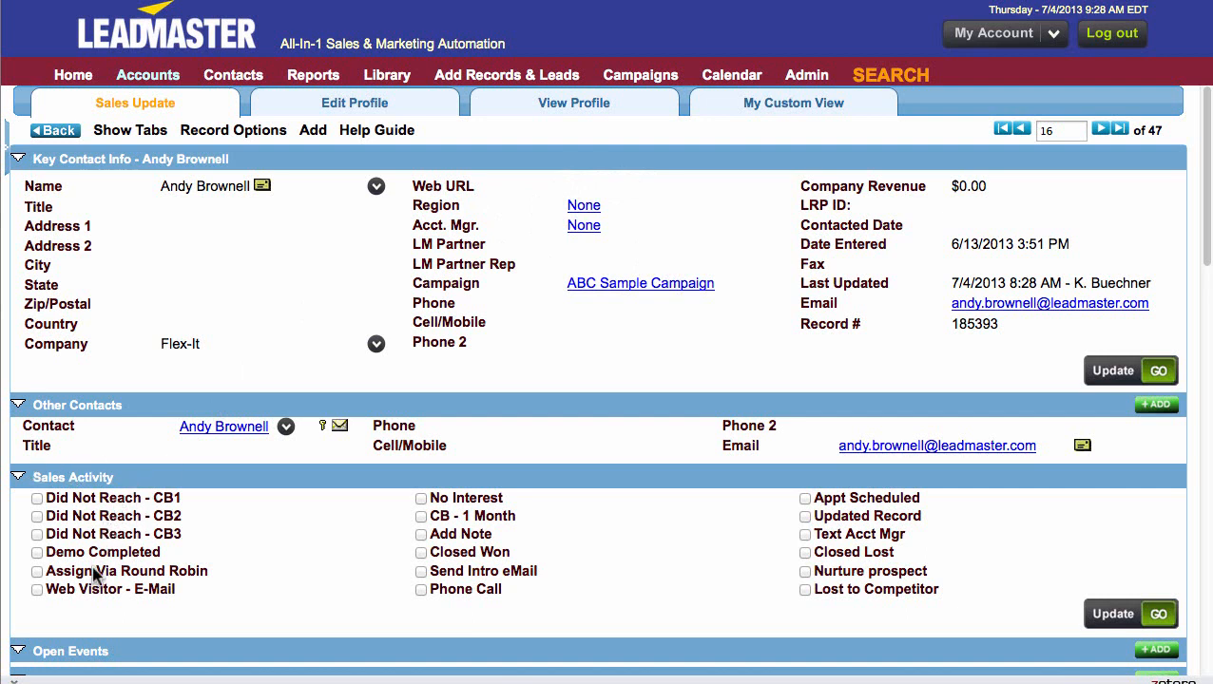
{"action": "left_click", "coordinate": [37, 572]}
{"action": "left_click", "coordinate": [1114, 614]}
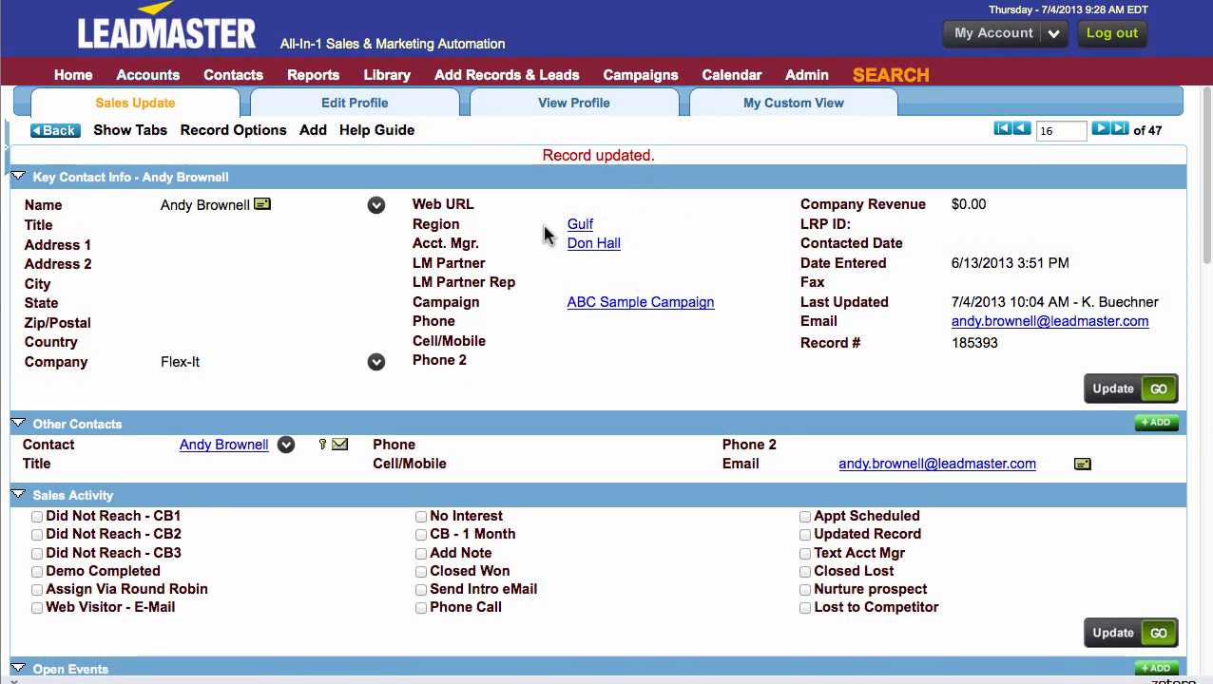
- Apply the Assign Via Round Robin sales activity to the Flex-It record again to rotate its account manager
{"action": "left_click", "coordinate": [37, 589]}
{"action": "left_click", "coordinate": [1148, 632]}
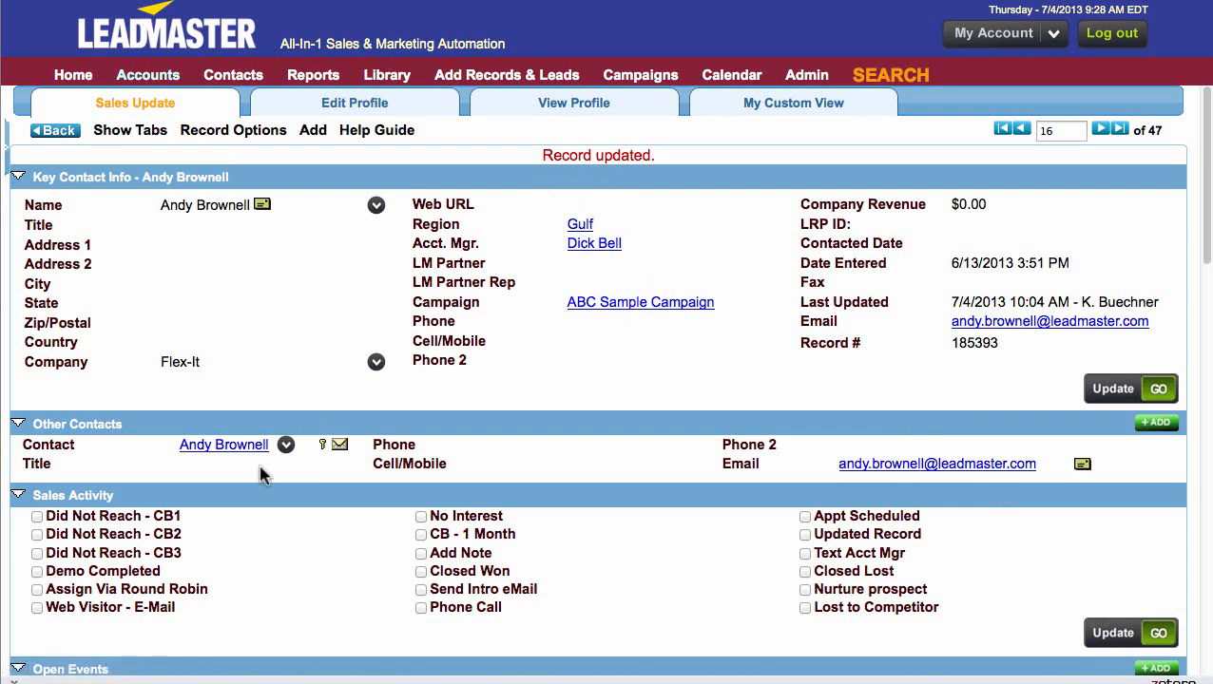
{"action": "left_click", "coordinate": [37, 590]}
{"action": "left_click", "coordinate": [1121, 629]}
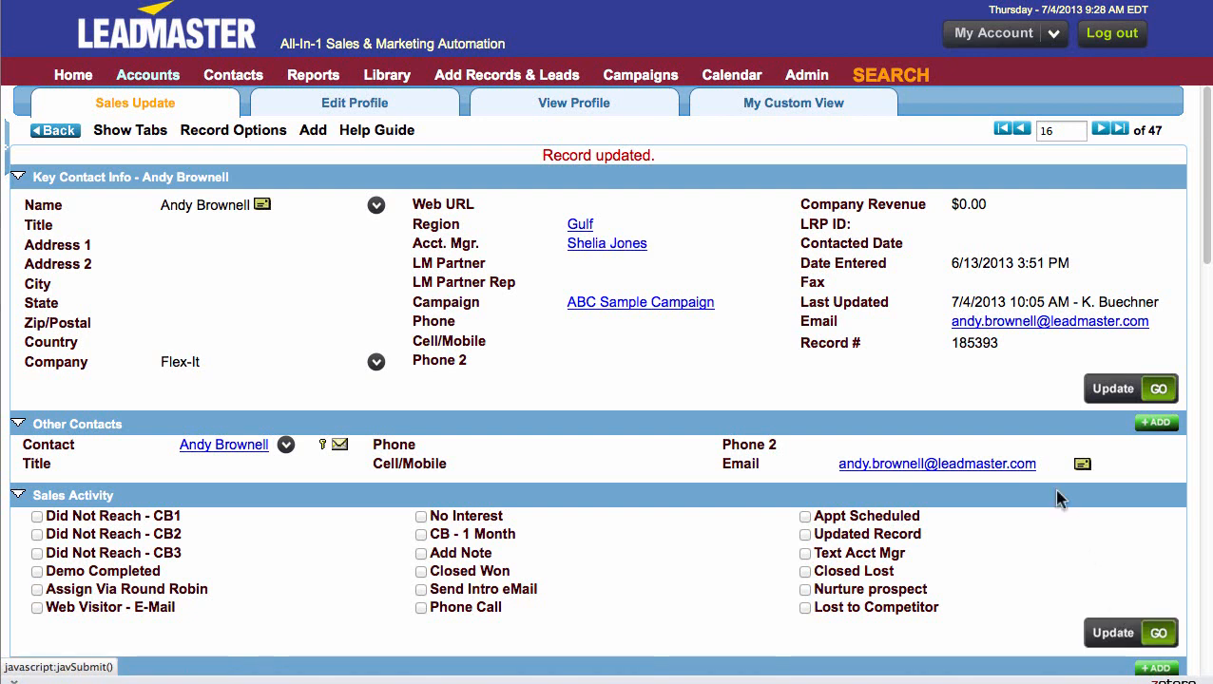
- Open the Assign via Round Robin Quick Action workflow process to review its condition and resulting action
{"action": "mouse_move", "coordinate": [804, 78]}
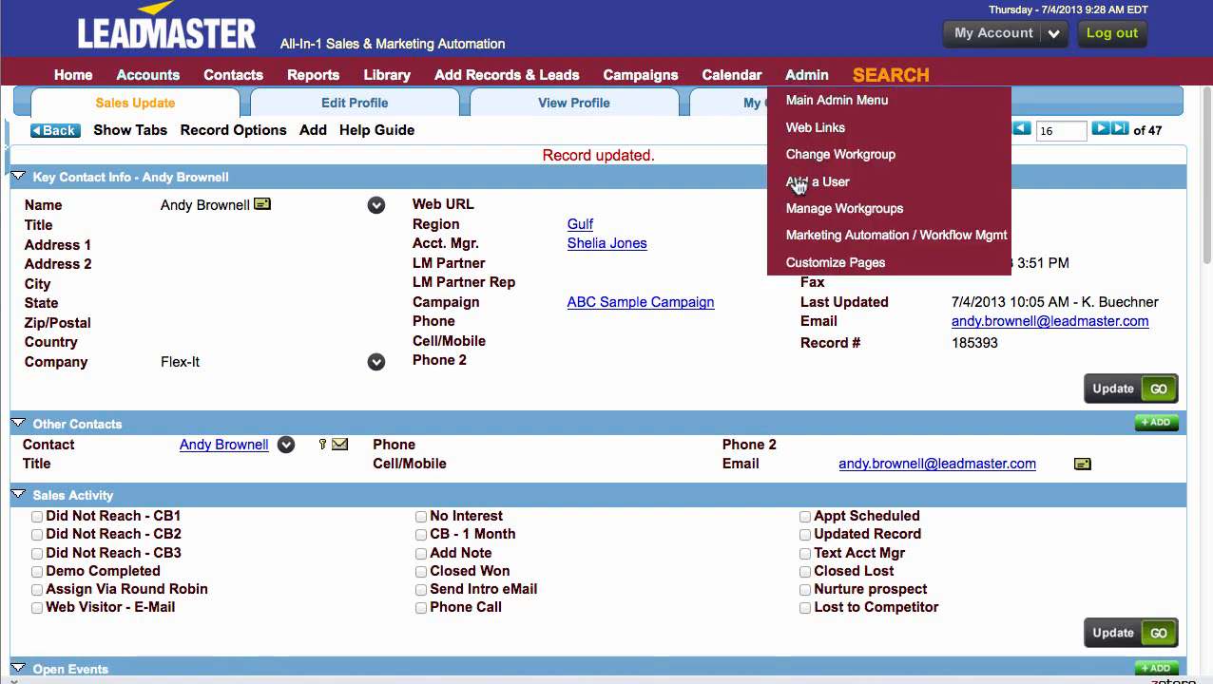
{"action": "left_click", "coordinate": [797, 236]}
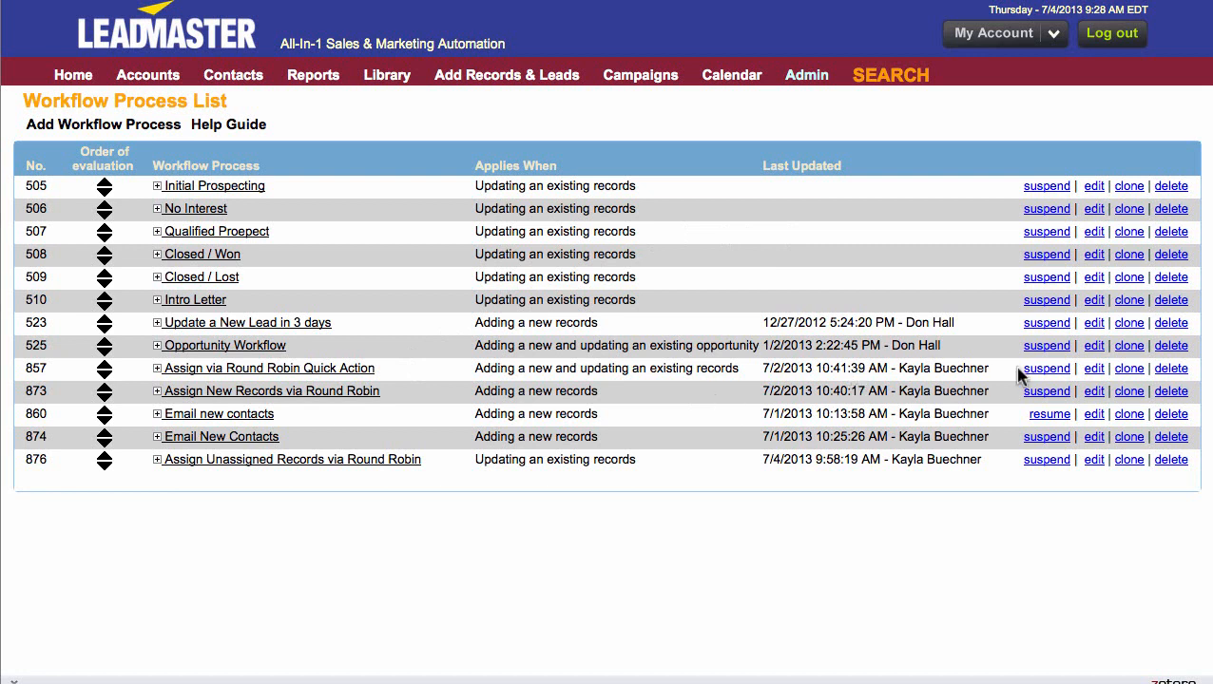
{"action": "left_click", "coordinate": [1093, 368]}
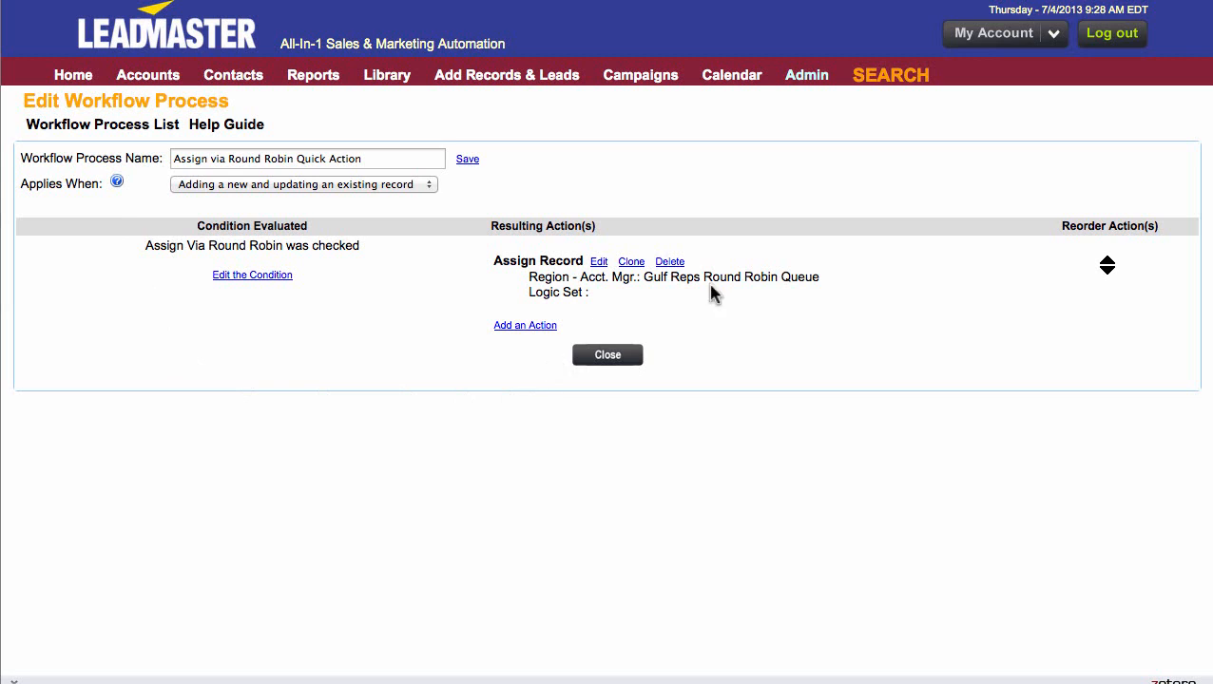
- Add the Assign Via Round Robin sales activity to Green Inc from the Accounts list and check its account manager
{"action": "left_click", "coordinate": [136, 84]}
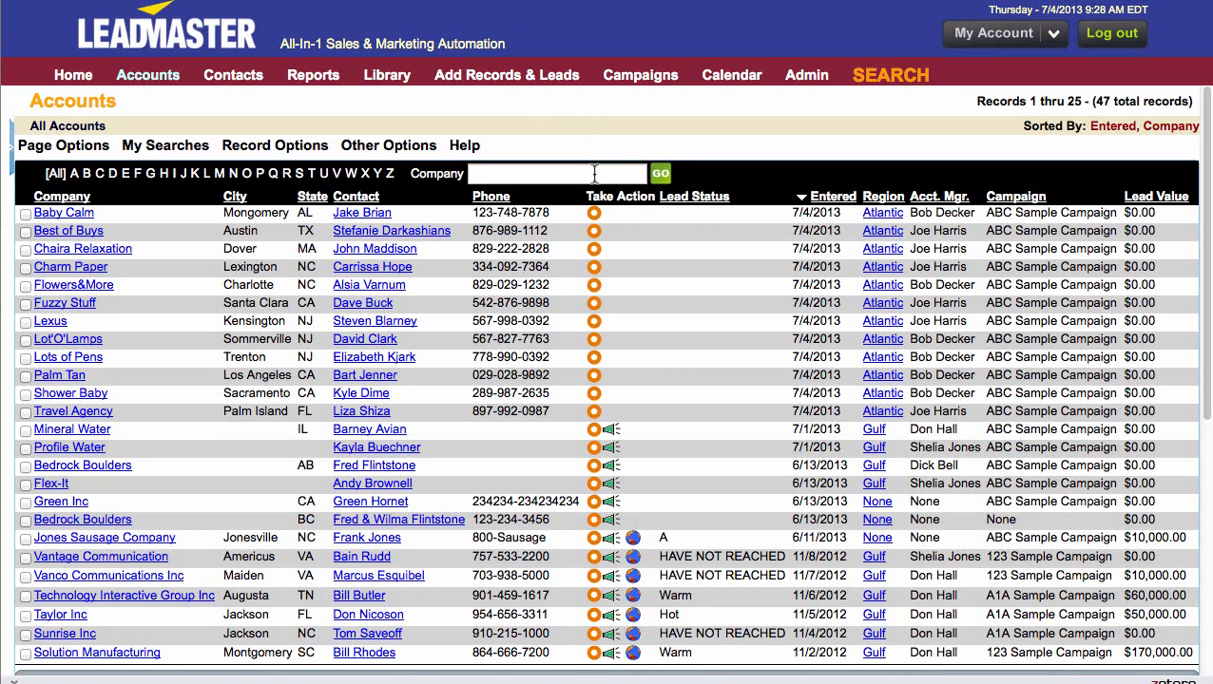
{"action": "mouse_move", "coordinate": [594, 212]}
{"action": "mouse_move", "coordinate": [594, 502]}
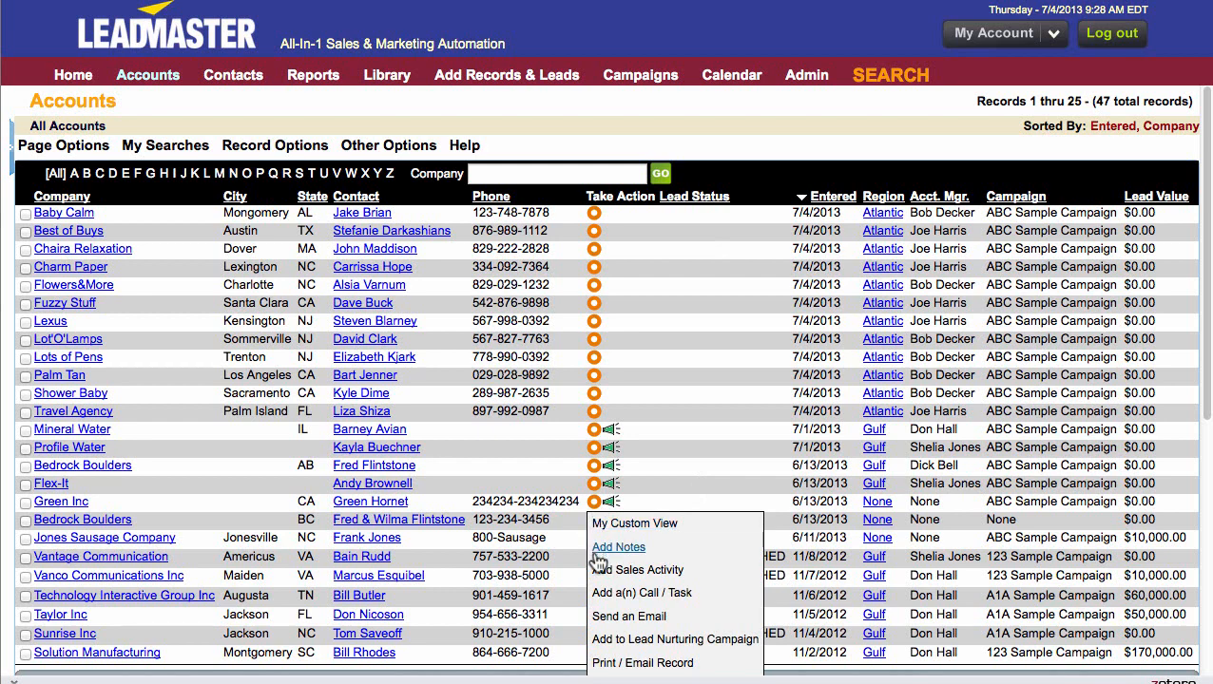
{"action": "left_click", "coordinate": [637, 571]}
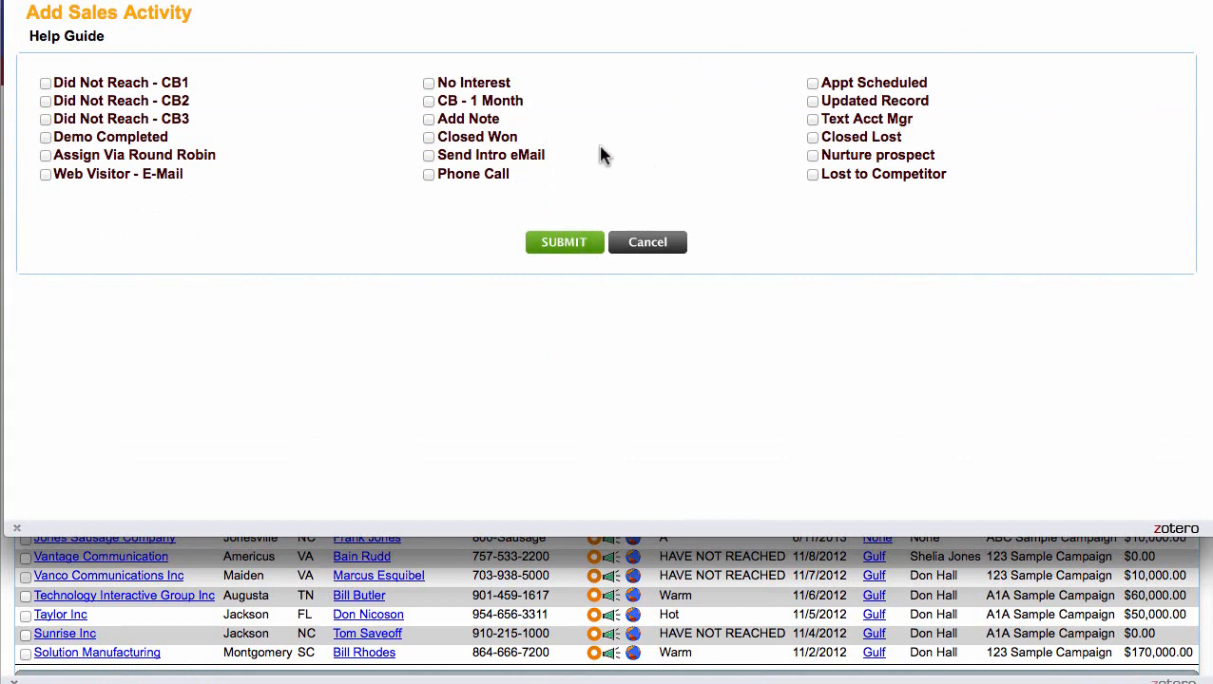
{"action": "left_click", "coordinate": [45, 156]}
{"action": "left_click", "coordinate": [555, 244]}
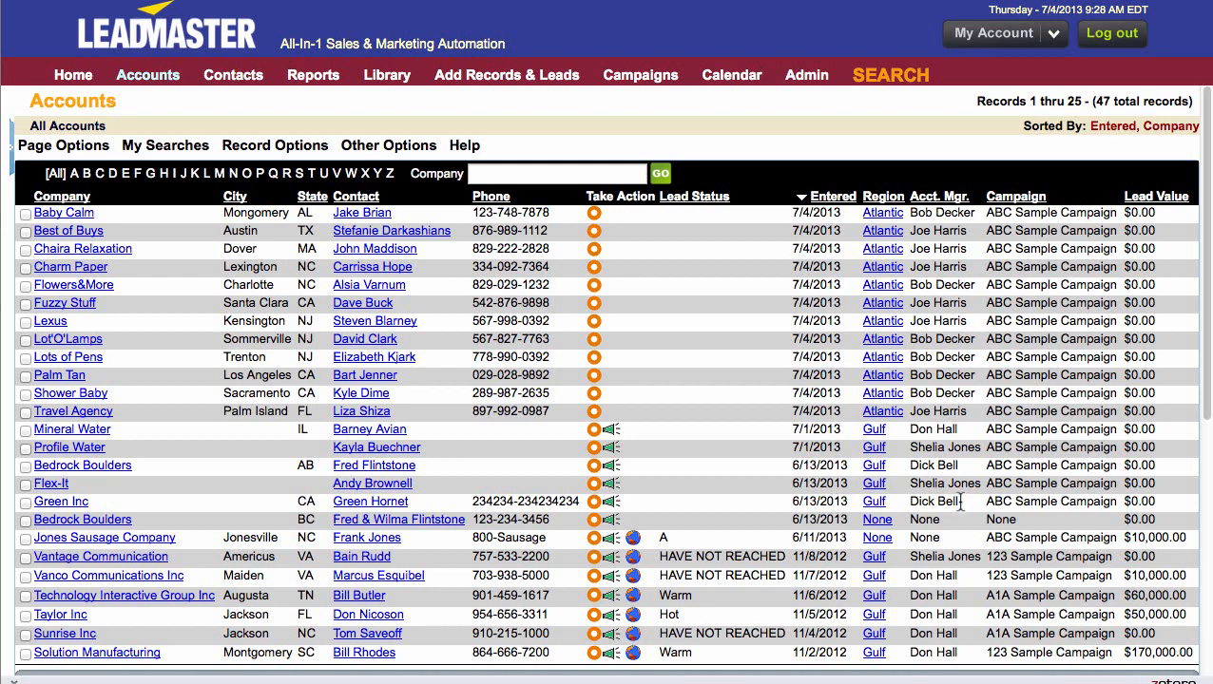
{"action": "left_click_drag", "start_coordinate": [961, 507], "coordinate": [911, 508]}
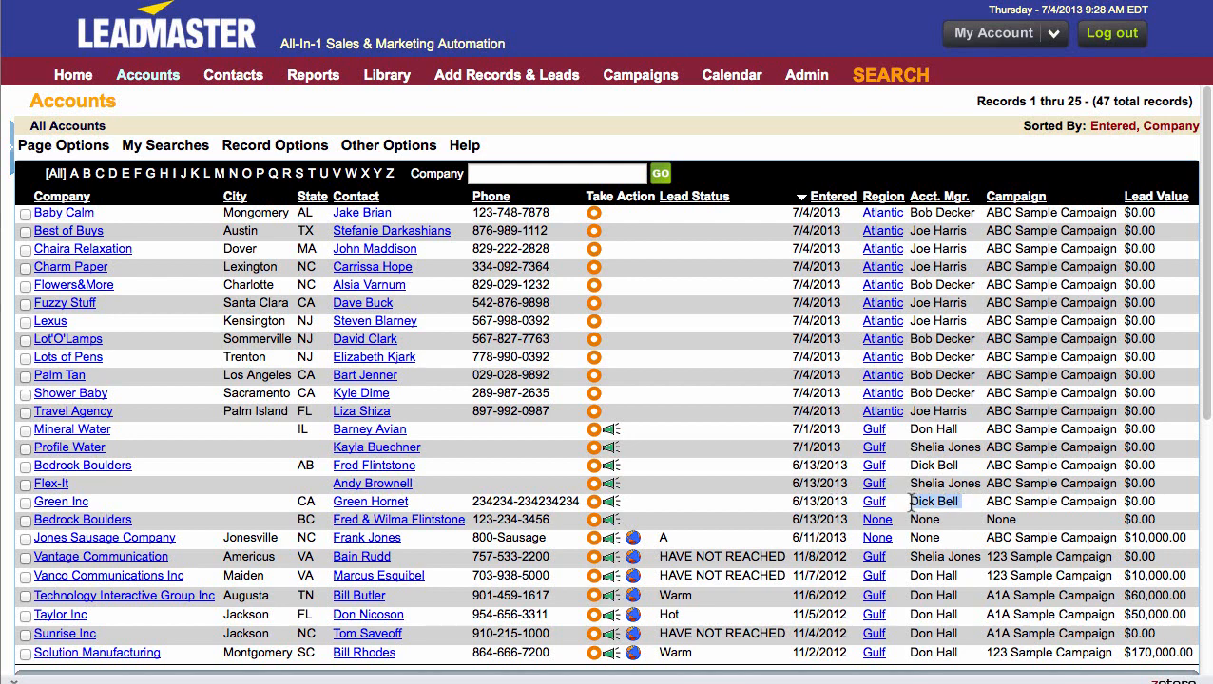